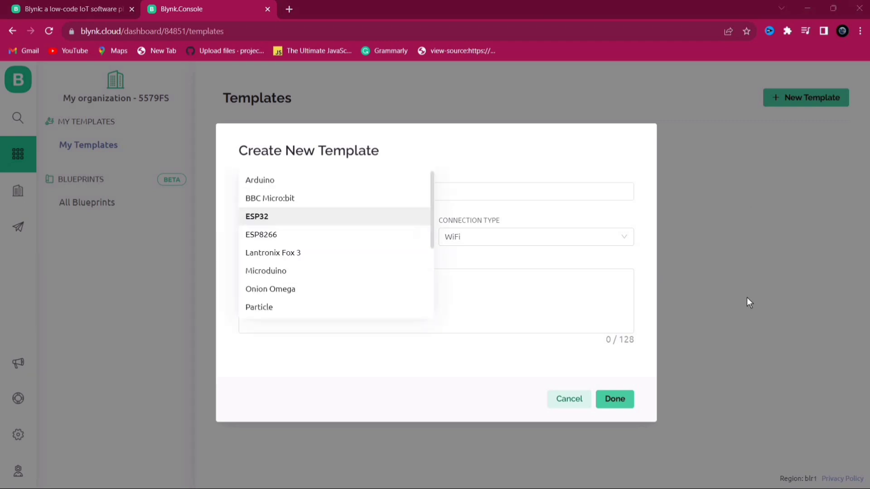
Create the template with ESP8266 hardware, WiFi connection and the description "Smart Plant Monitoring System".
left_click(747, 300)
left_click(421, 237)
left_click(303, 235)
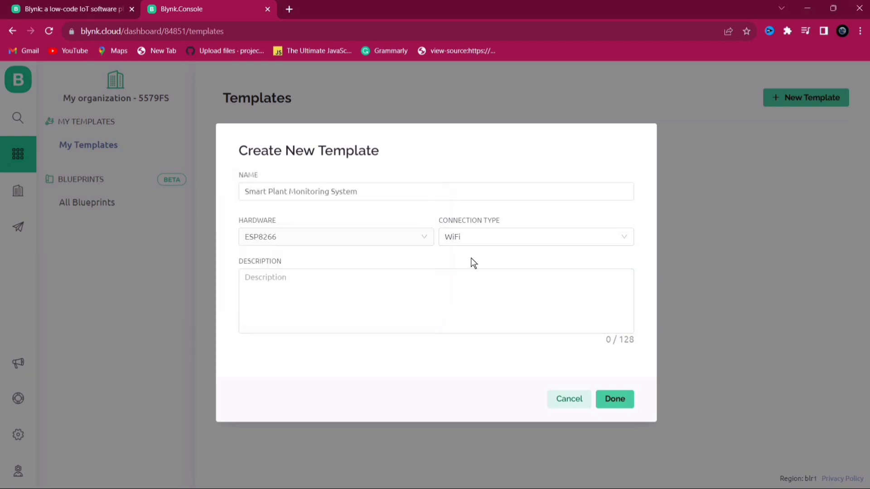
left_click(474, 236)
left_click(470, 285)
left_click(277, 322)
type("Smart Plant Monitoring System")
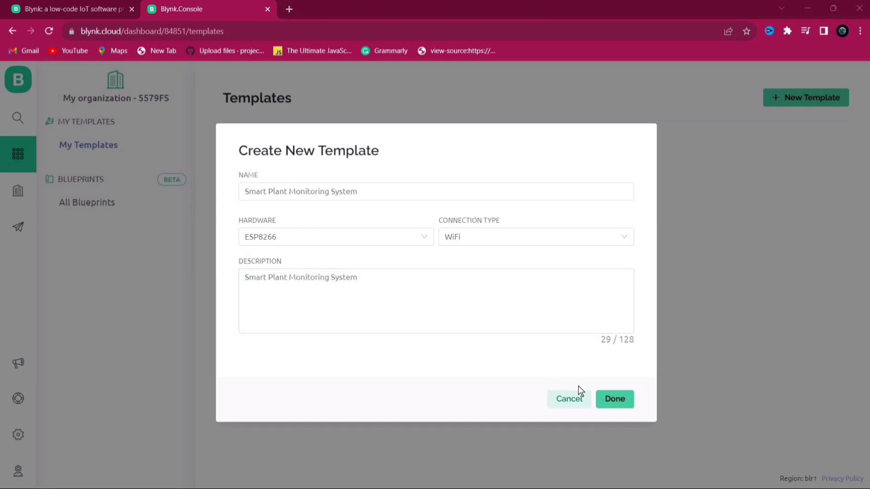
left_click(624, 398)
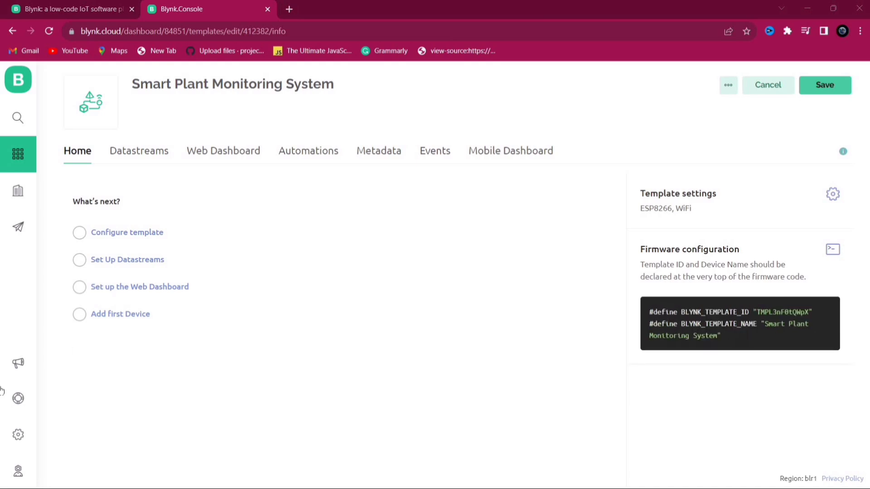
Start a new virtual pin datastream in the template and name it "Tempreture".
left_click(138, 155)
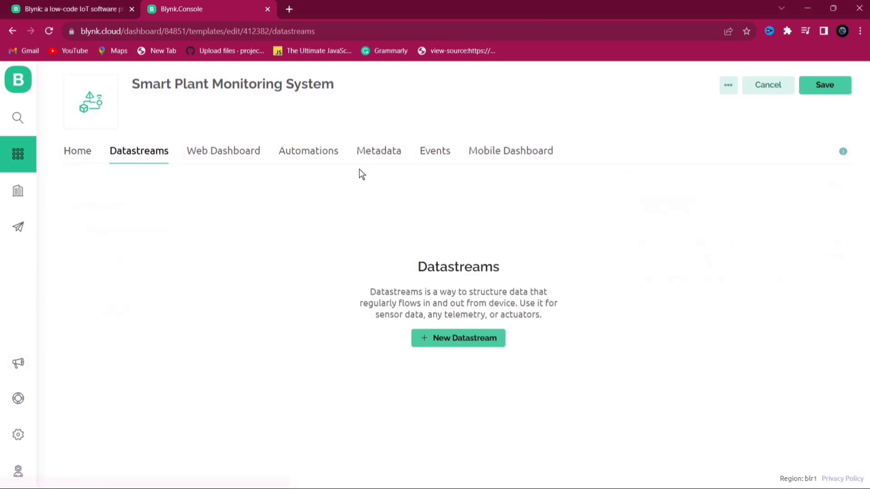
left_click(458, 338)
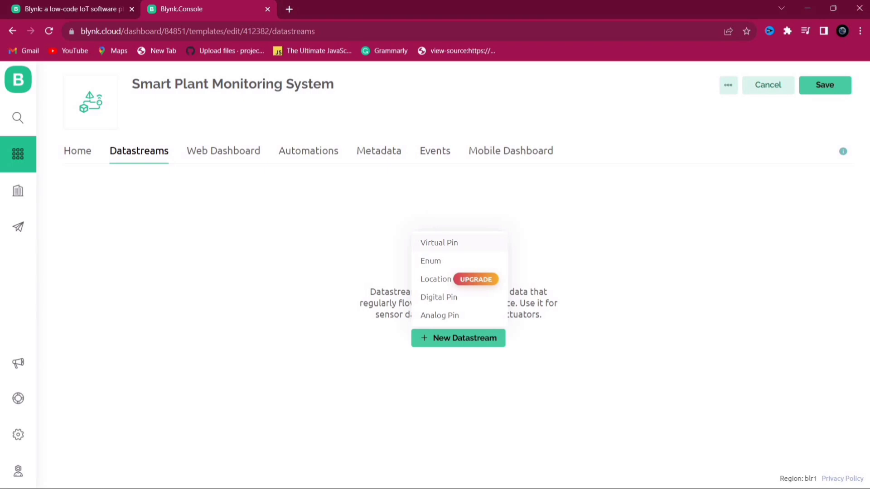
left_click(439, 242)
left_click_drag(317, 177, 250, 179)
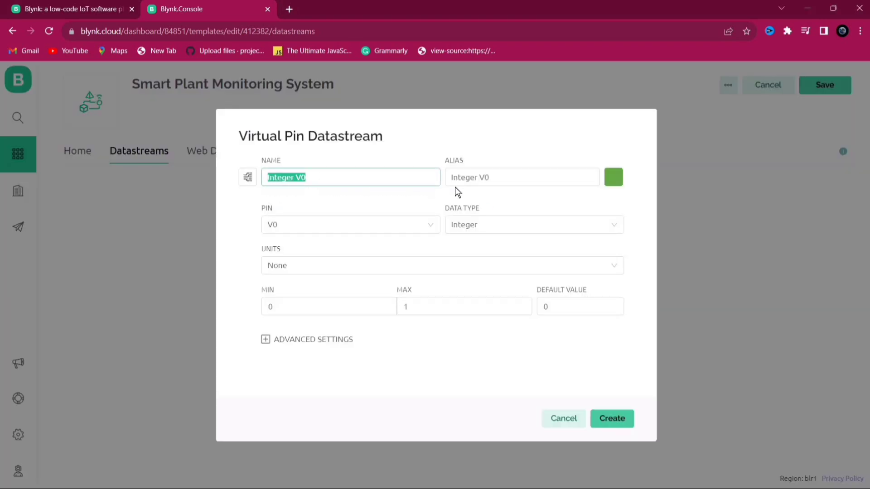
type("Tempreture")
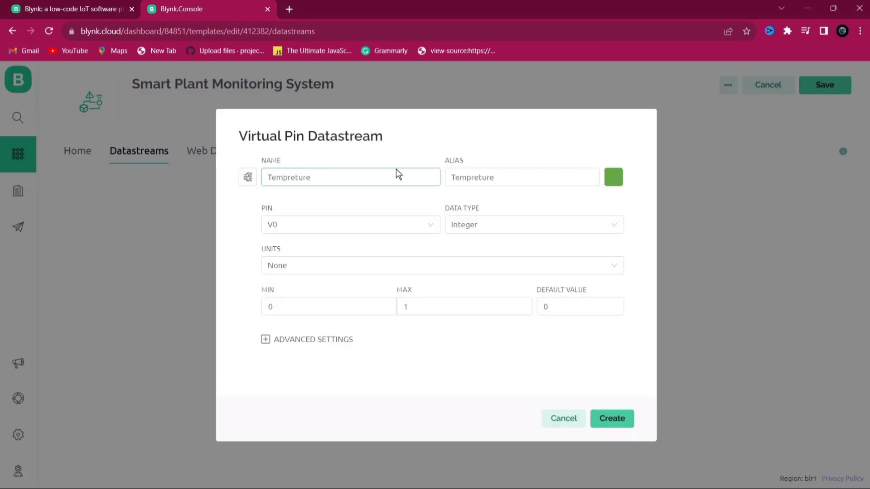
left_click(508, 181)
Assign the Tempreture datastream to pin V0 and set its data type to Double.
left_click(380, 229)
left_click(322, 245)
left_click(318, 225)
left_click(446, 226)
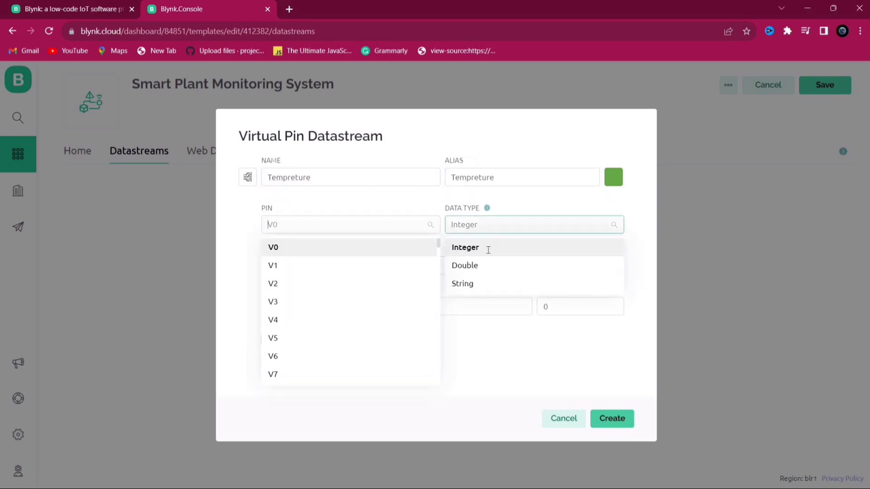
left_click(467, 266)
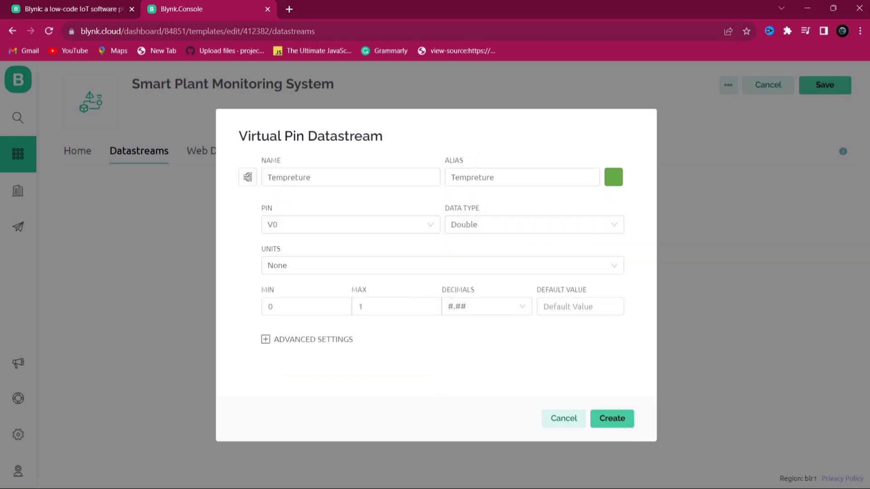
Give the Tempreture datastream a 0 to 100 range, #.## decimals and default value 0, and create it.
left_click(279, 305)
left_click(386, 310)
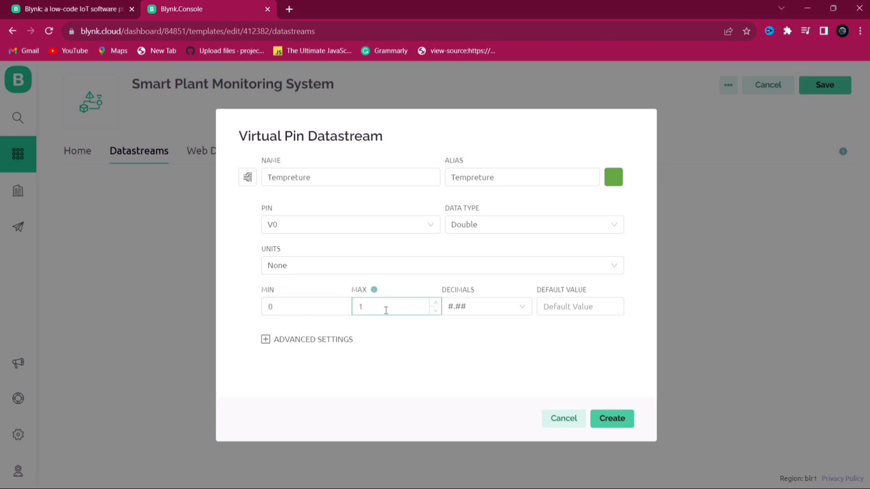
left_click(461, 309)
left_click(467, 204)
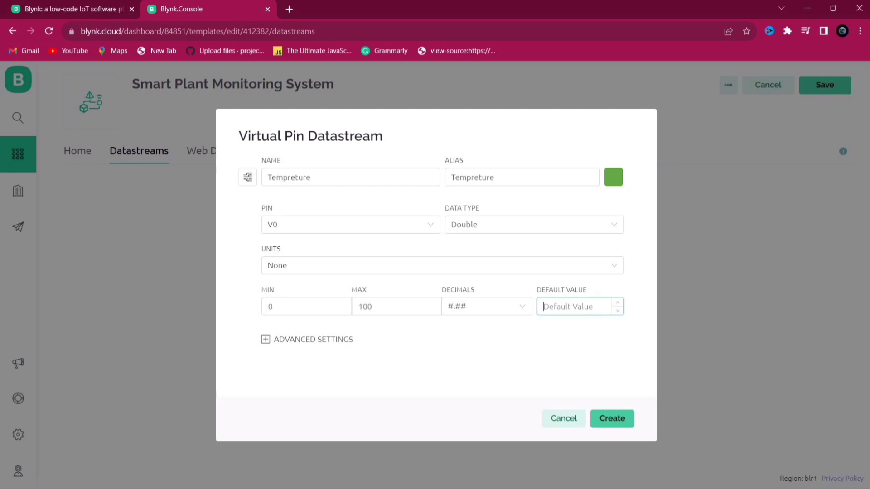
left_click(575, 303)
type("0")
left_click(615, 421)
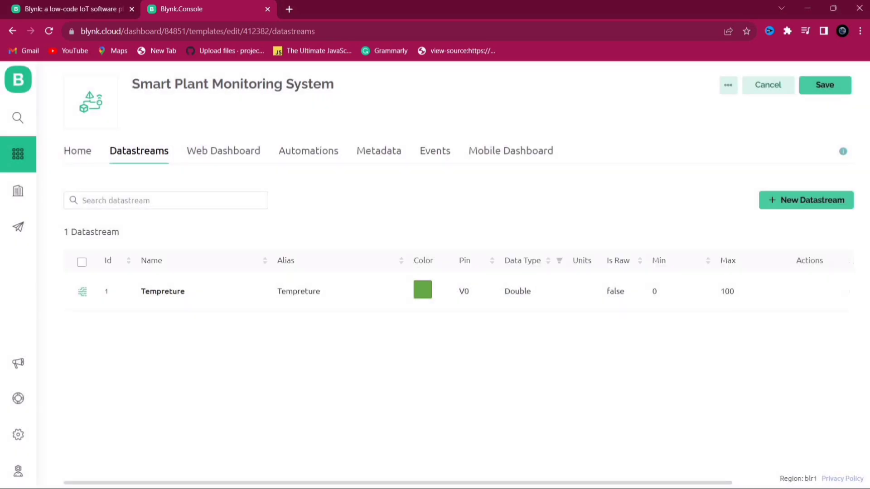
Start a second virtual pin datastream and name it "humidity".
left_click(783, 201)
left_click(784, 223)
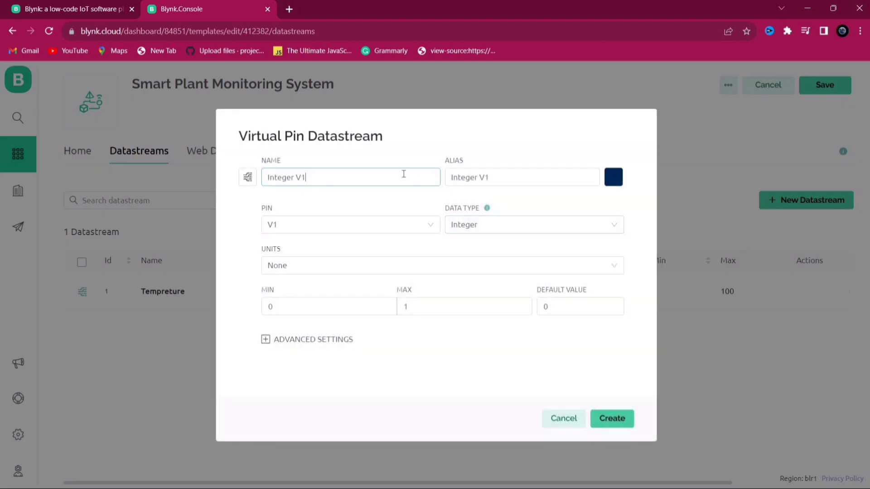
left_click_drag(310, 177, 184, 171)
type("hi")
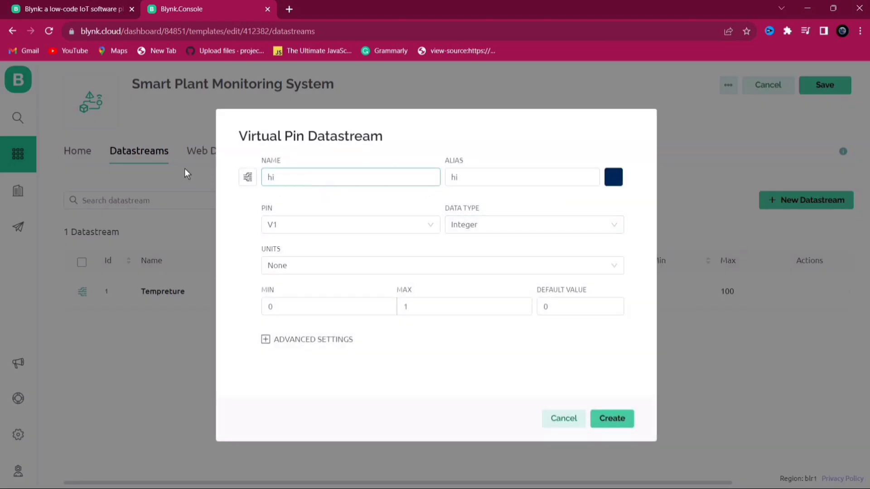
key("BackSpace")
type("umidity")
Create the humidity datastream on pin V1 as an Integer with a range of 0 to 100.
left_click(315, 230)
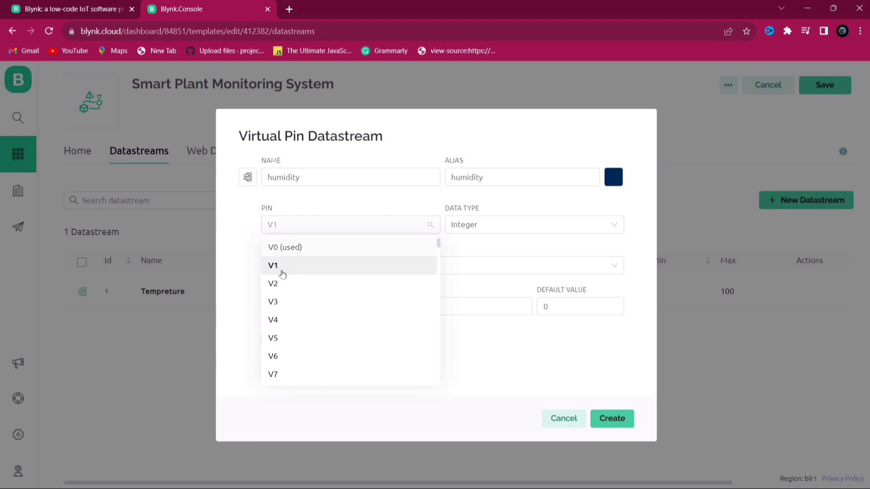
left_click(395, 229)
left_click(512, 224)
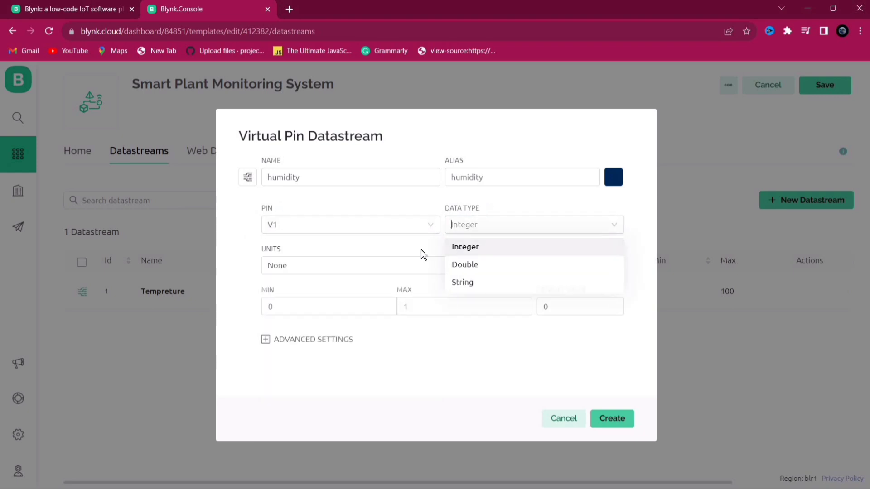
left_click(394, 260)
left_click(316, 311)
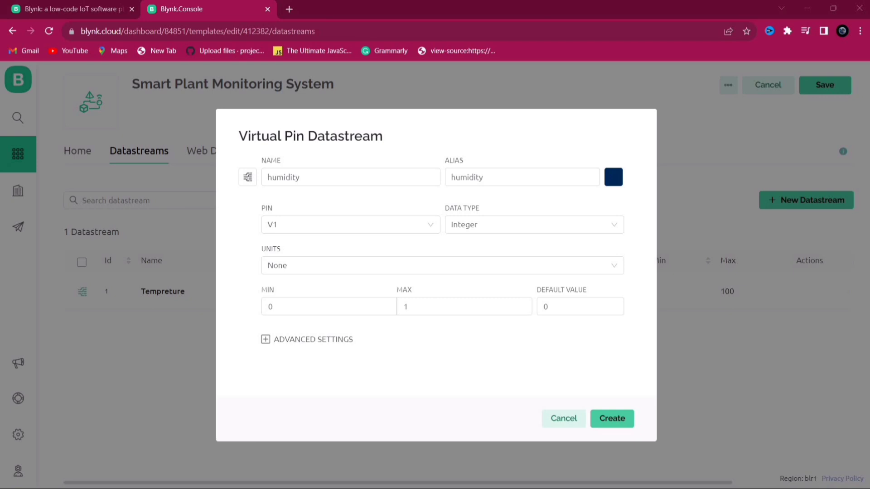
left_click(416, 308)
left_click(612, 418)
Start a third virtual pin datastream and name it "SoilMoisture" without a space.
left_click(784, 201)
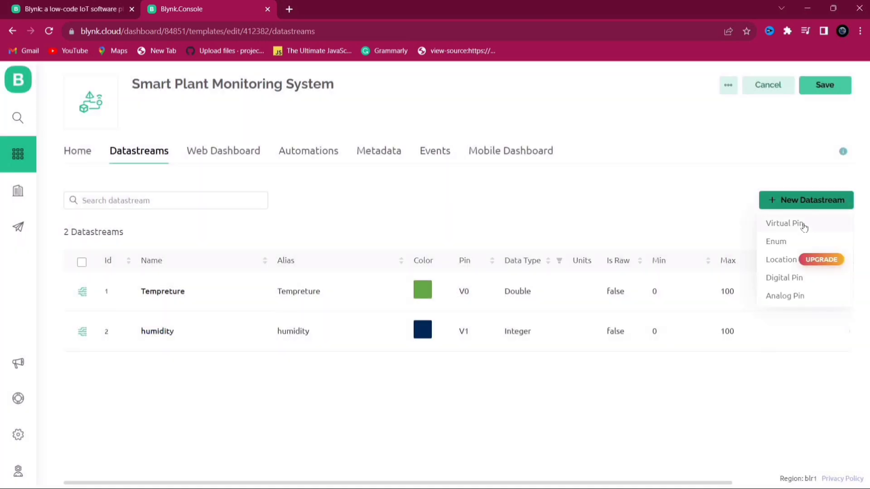
left_click(804, 223)
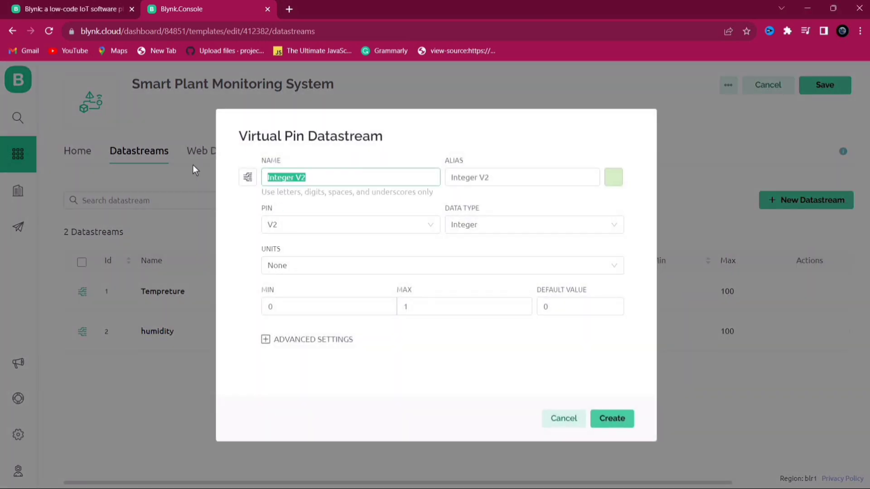
type("Soil Moisture")
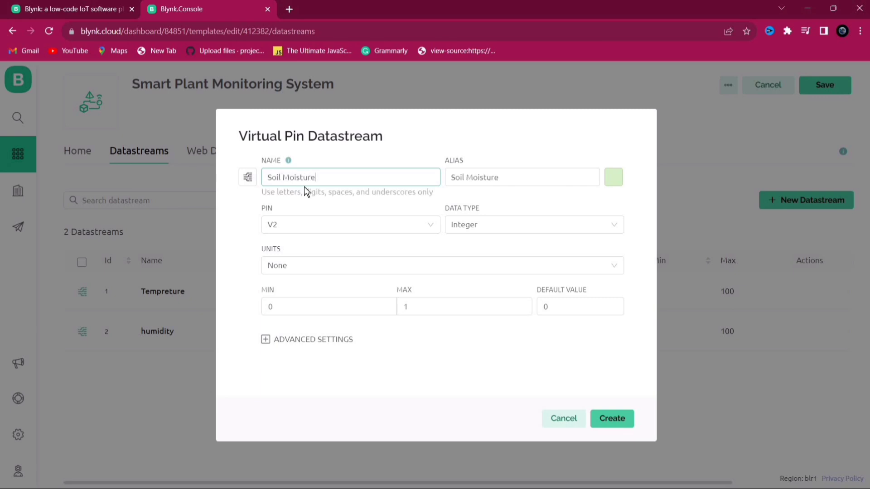
left_click(283, 177)
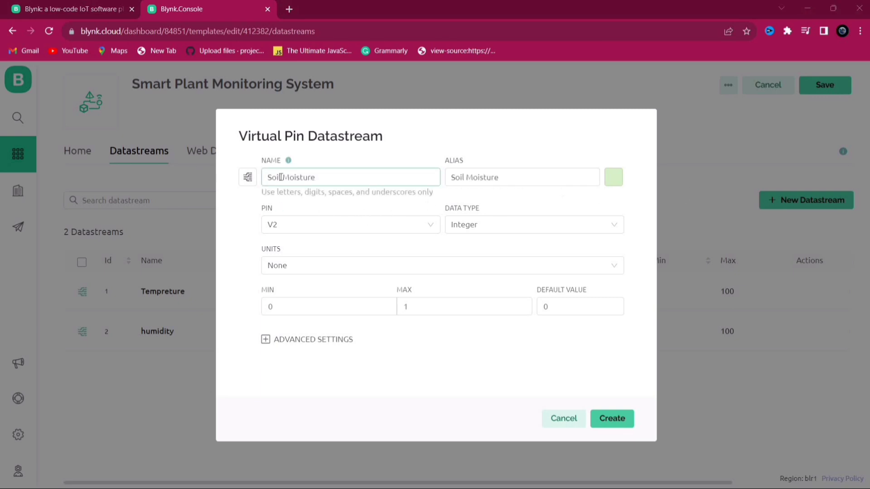
key("BackSpace")
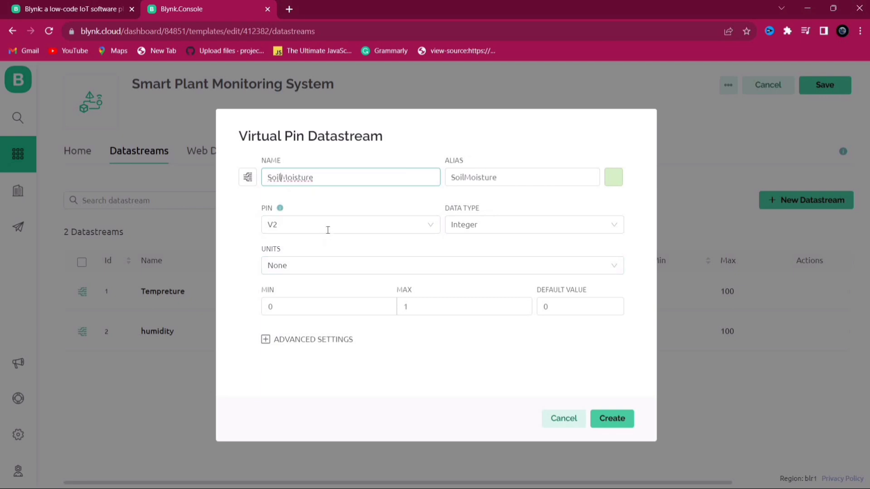
Set the SoilMoisture datastream to pin V3 with a maximum of 100, and create it.
left_click(382, 227)
left_click(273, 302)
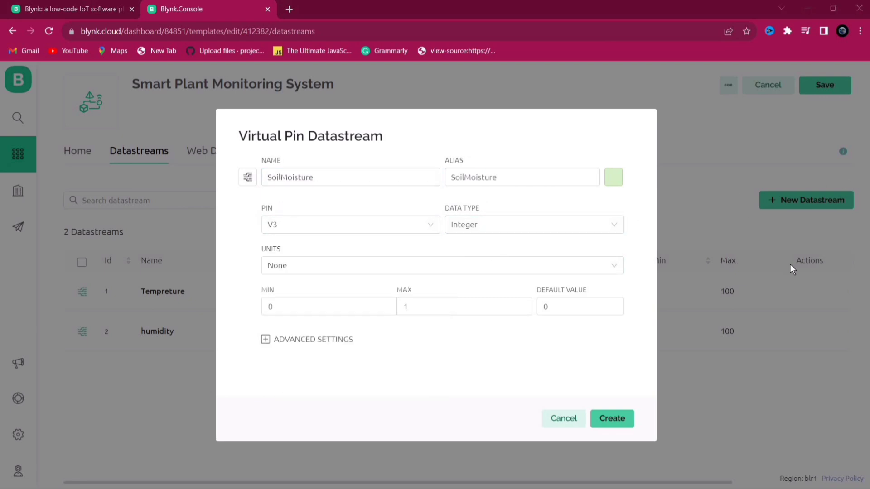
left_click(475, 311)
left_click(614, 416)
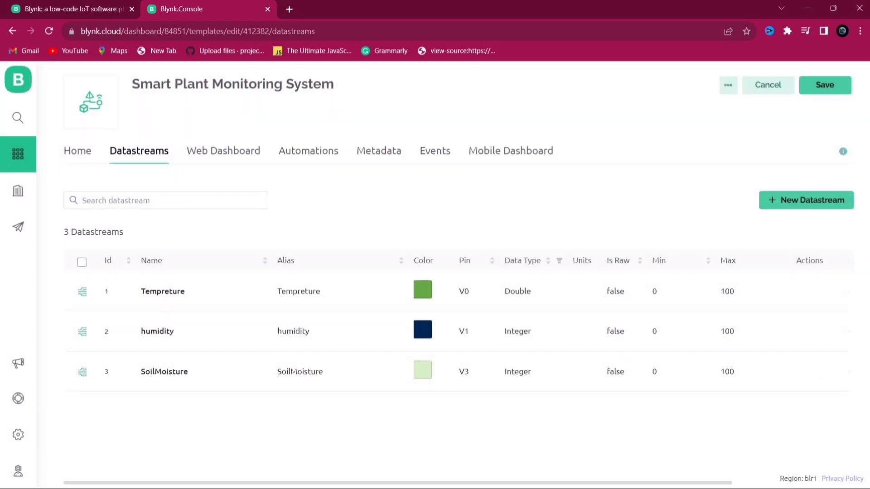
Start a fourth virtual pin datastream and name it "Pump".
left_click(793, 200)
left_click(787, 224)
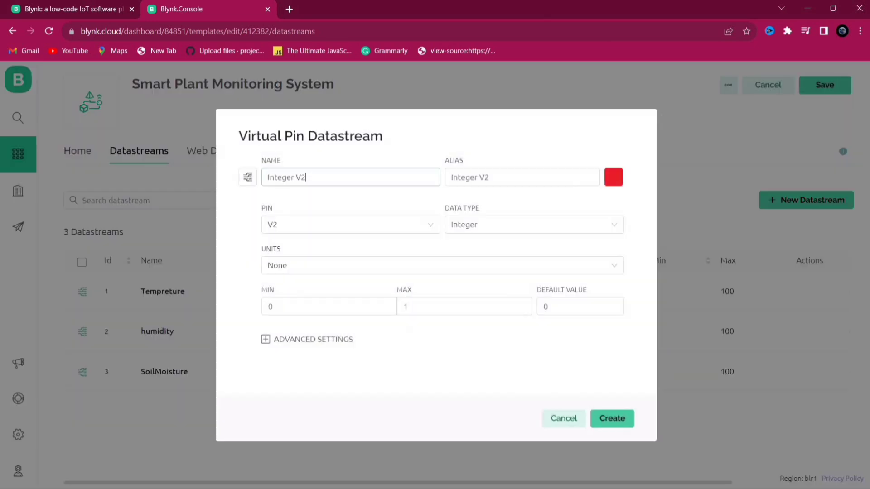
key("ctrl+a")
type("Pump")
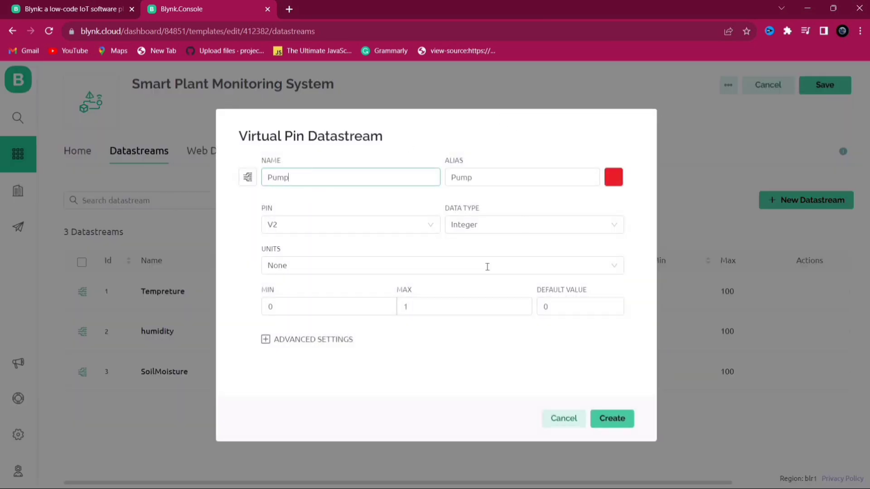
left_click(600, 275)
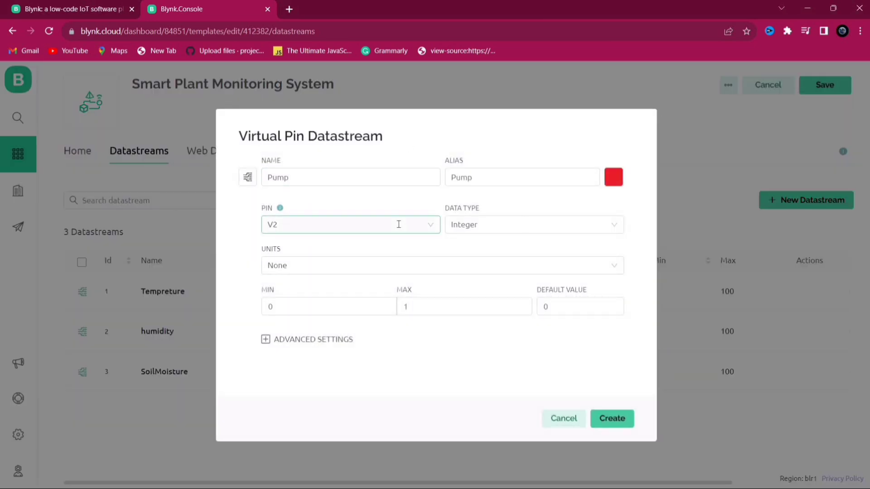
Create the Pump datastream on pin V12 with a minimum of 0 and a maximum of 1.
left_click(377, 229)
scroll(301, 322, "down", 4)
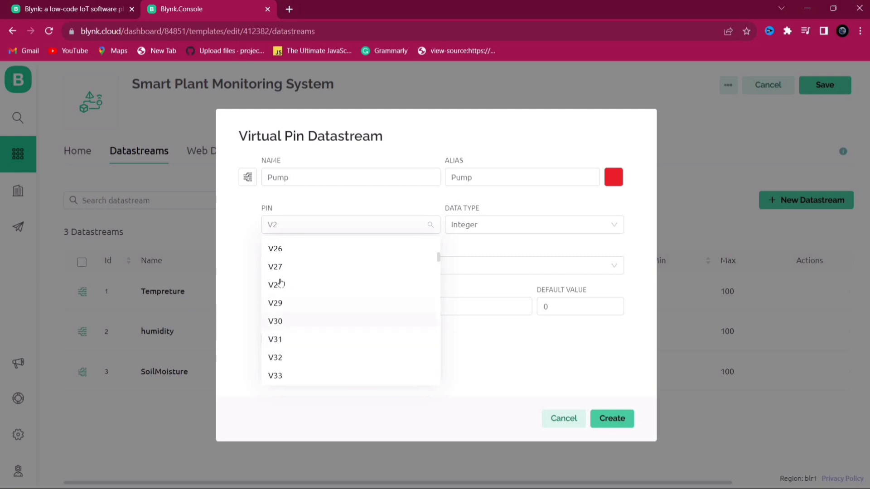
left_click(313, 280)
left_click(305, 303)
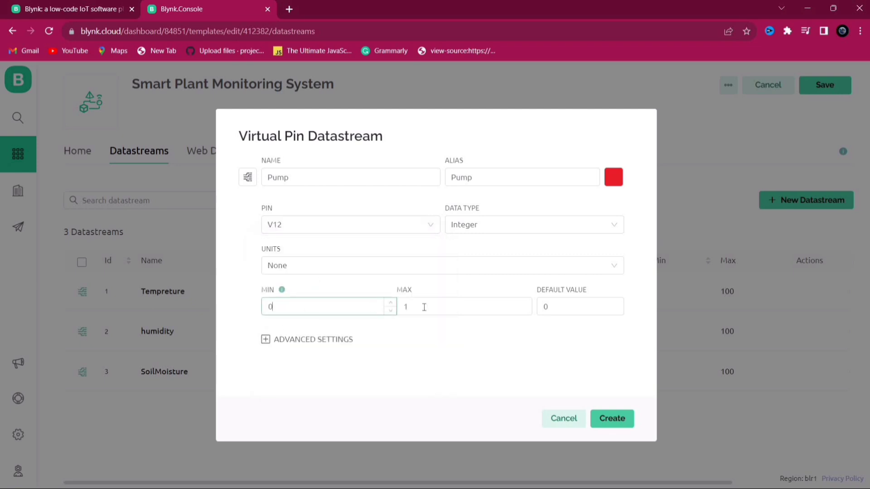
left_click(444, 307)
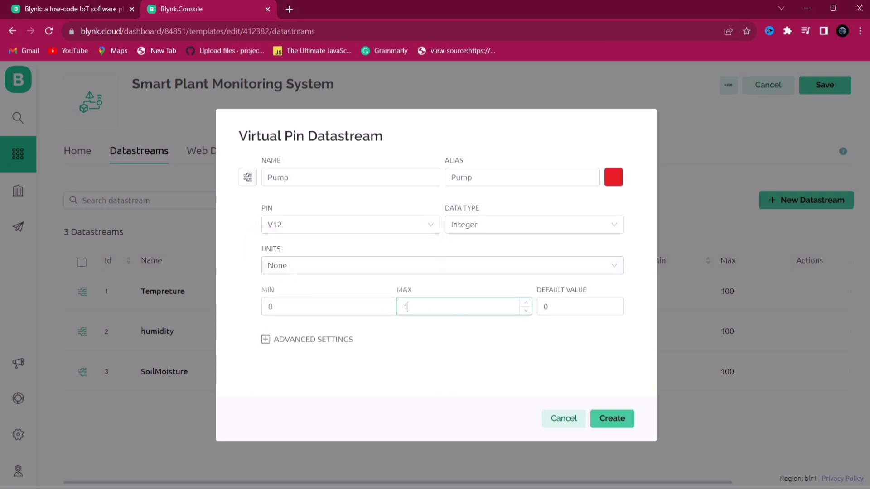
key("alt+Tab")
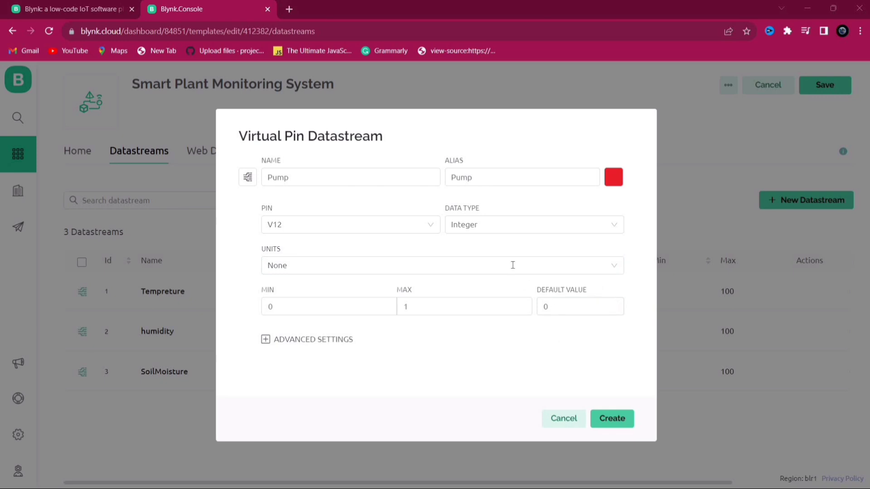
left_click(607, 422)
Start a fifth virtual pin datastream and name it "Pir".
left_click(807, 200)
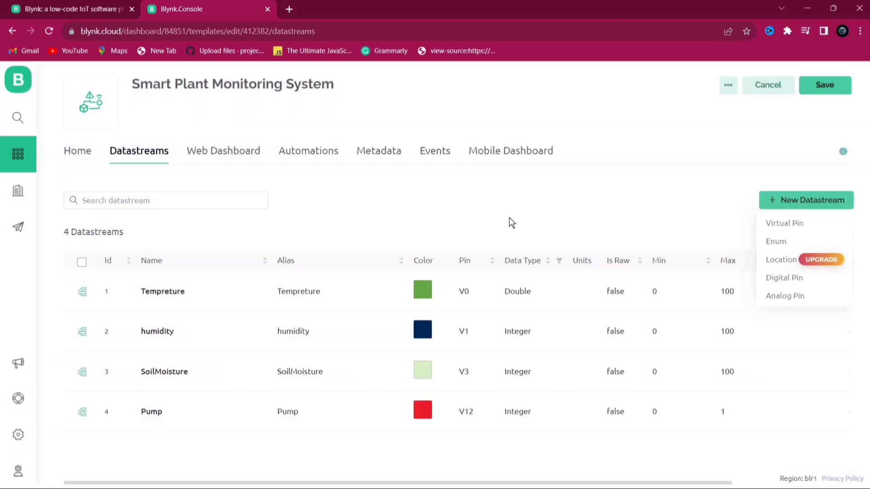
left_click(793, 224)
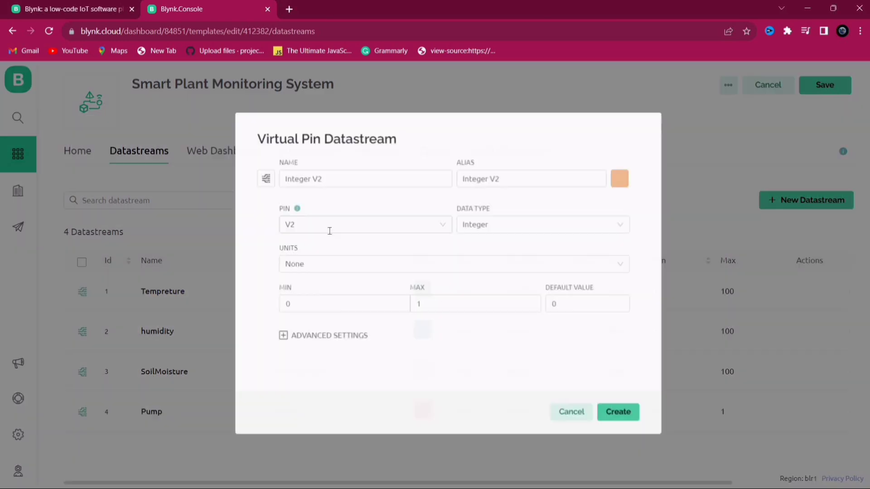
left_click_drag(322, 176, 278, 190)
type("Moti")
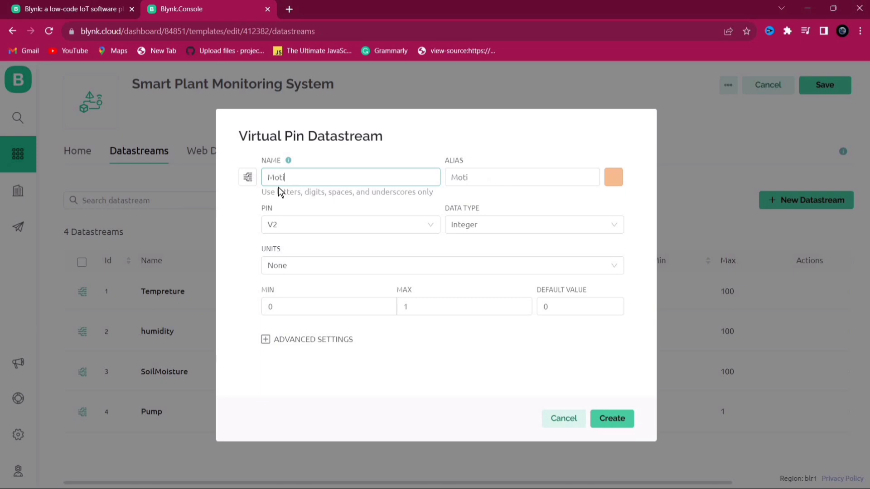
type("on")
key("BackSpace")
key("BackSpace")
key("BackSpace")
key("BackSpace")
key("BackSpace")
key("BackSpace")
type("Pir")
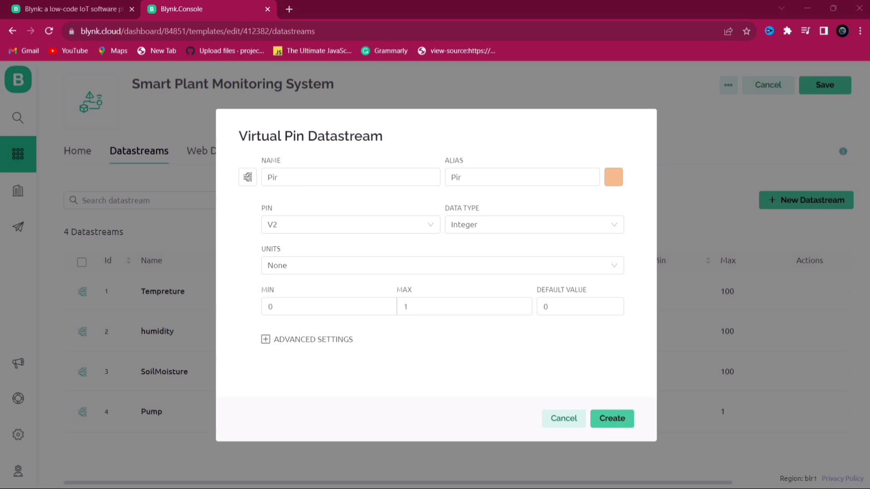
Assign the Pir datastream to pin V6 and create it.
left_click(346, 226)
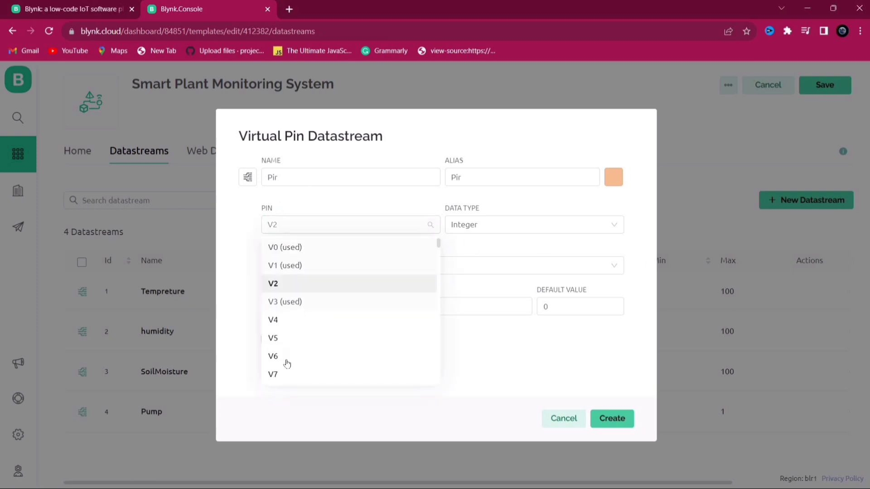
left_click(283, 355)
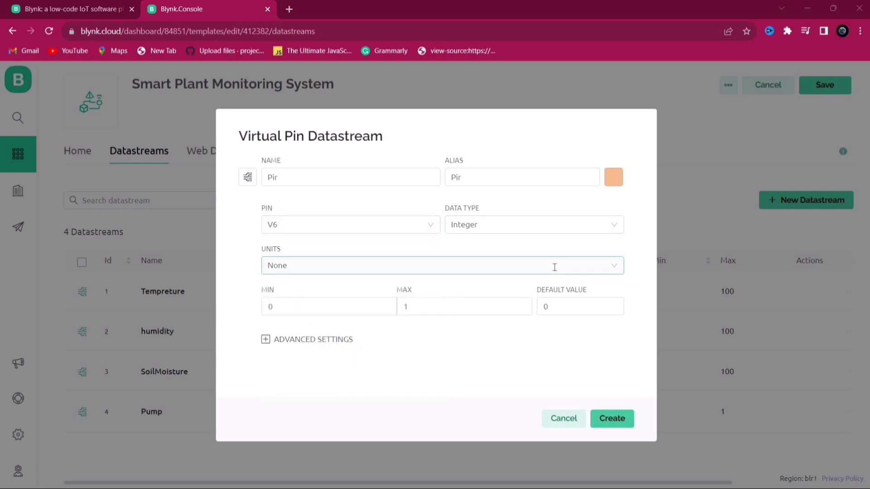
left_click(612, 417)
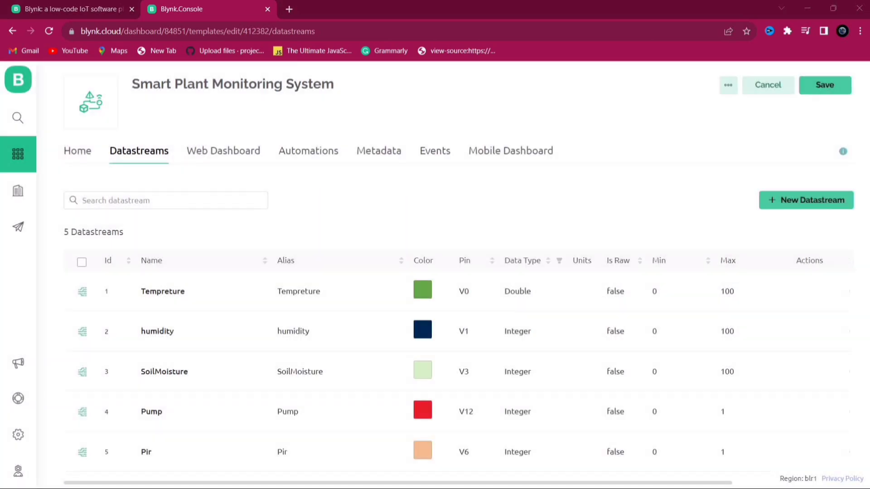
Create a sixth virtual pin datastream named "Motion" on pin V5.
left_click(782, 204)
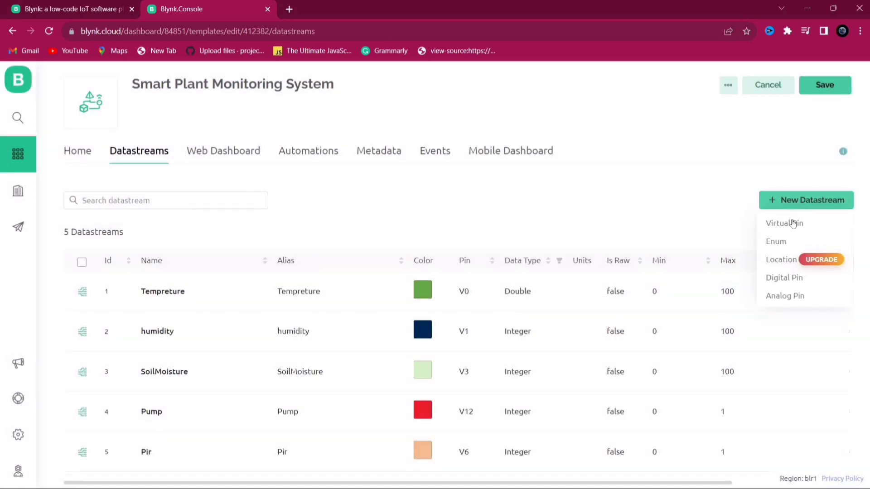
left_click(796, 222)
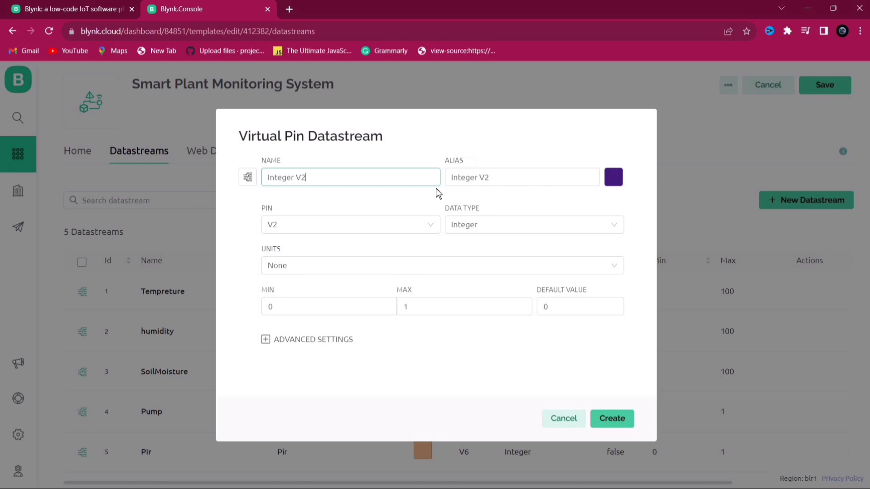
triple_click(294, 177)
type("Motion")
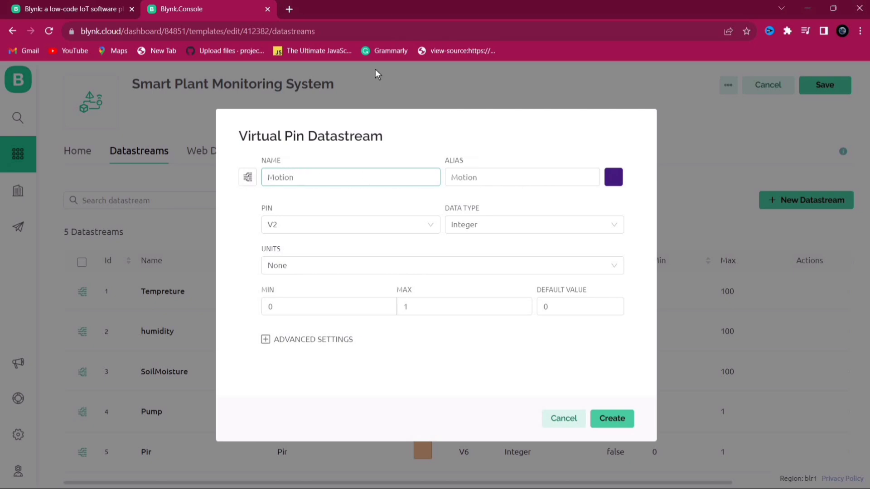
left_click(291, 222)
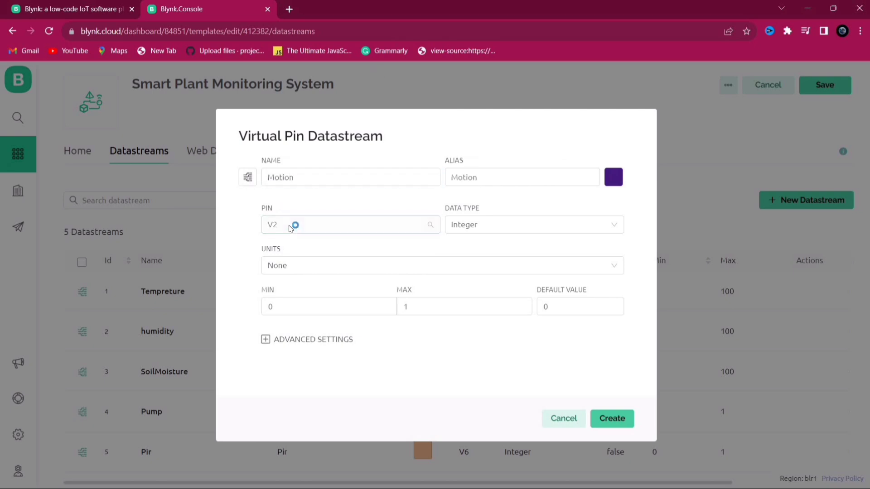
left_click(290, 338)
left_click(612, 418)
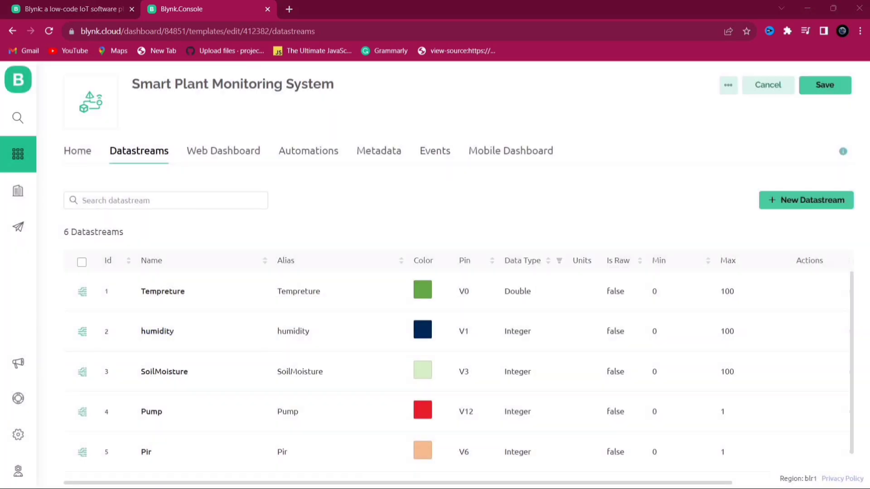
Start a new Warning event named "pirmotion" with the description "Motion Detected".
left_click(442, 149)
left_click(799, 199)
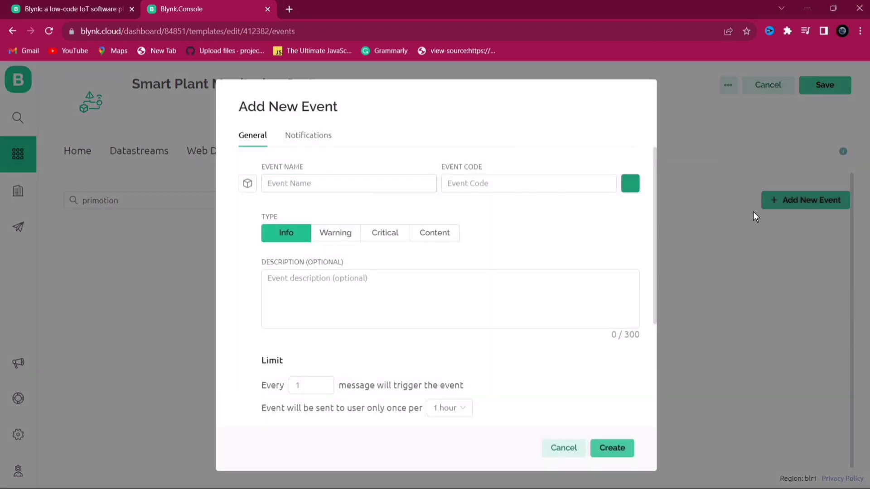
left_click(311, 186)
type("pirmotion")
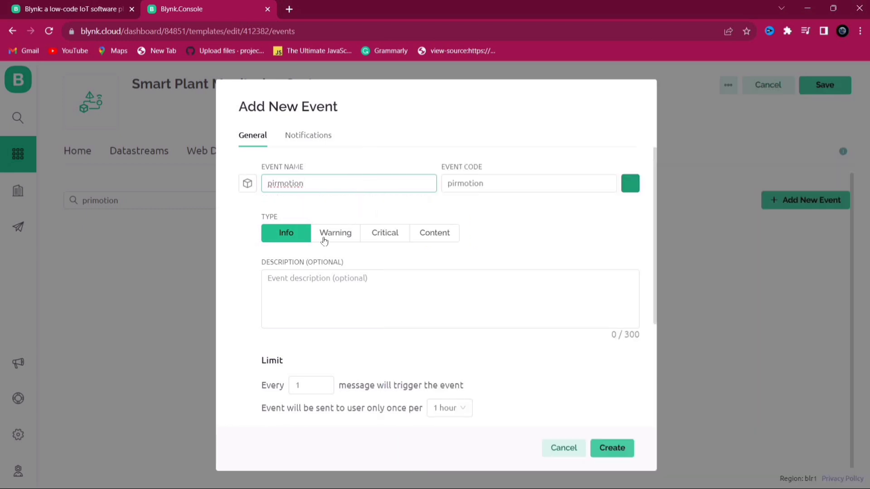
left_click(336, 233)
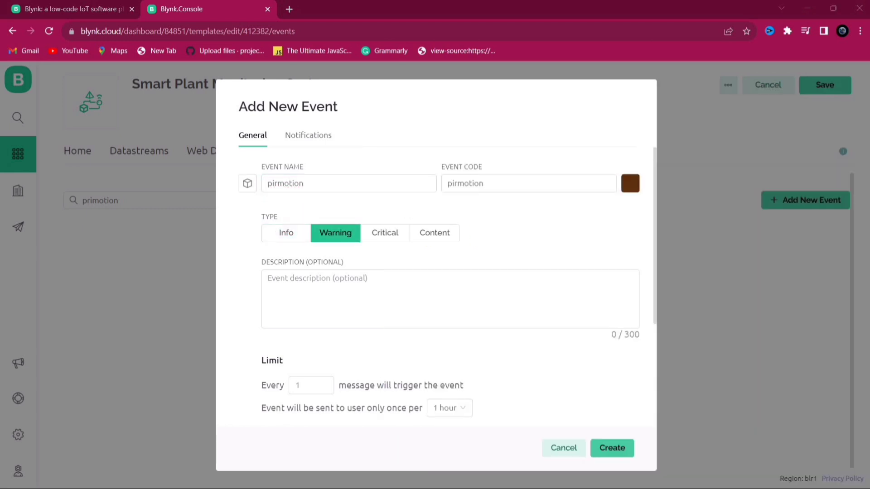
left_click(355, 287)
type("Motion Detected")
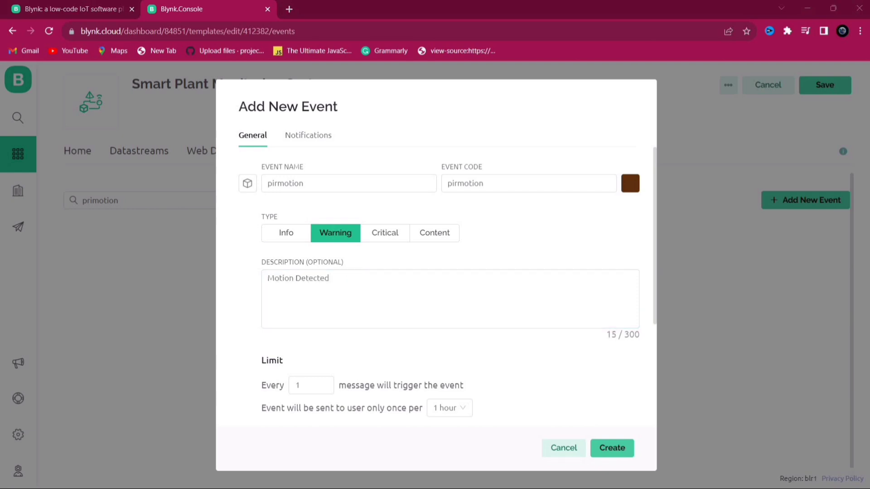
Show the pirmotion event in the mobile app's notifications and the Timeline, and limit it to once per 1 minute.
scroll(349, 359, "down", 3)
left_click(270, 290)
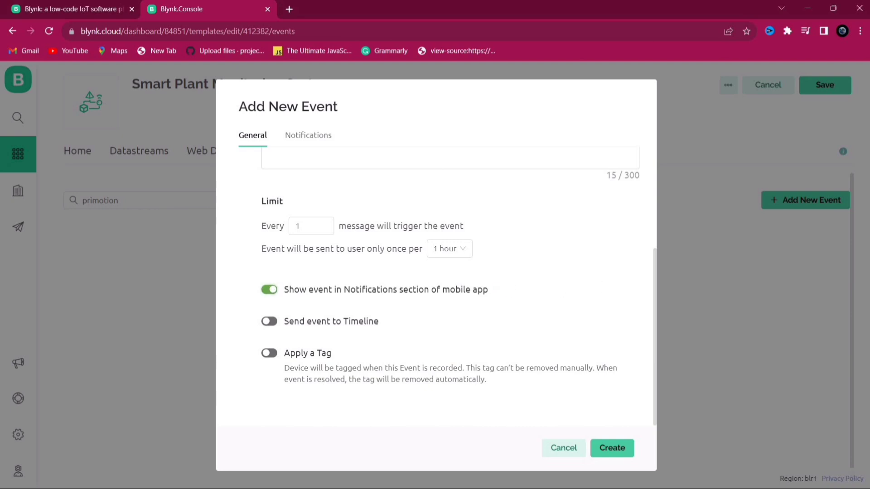
left_click(267, 322)
left_click(460, 249)
left_click(436, 290)
scroll(467, 271, "up", 2)
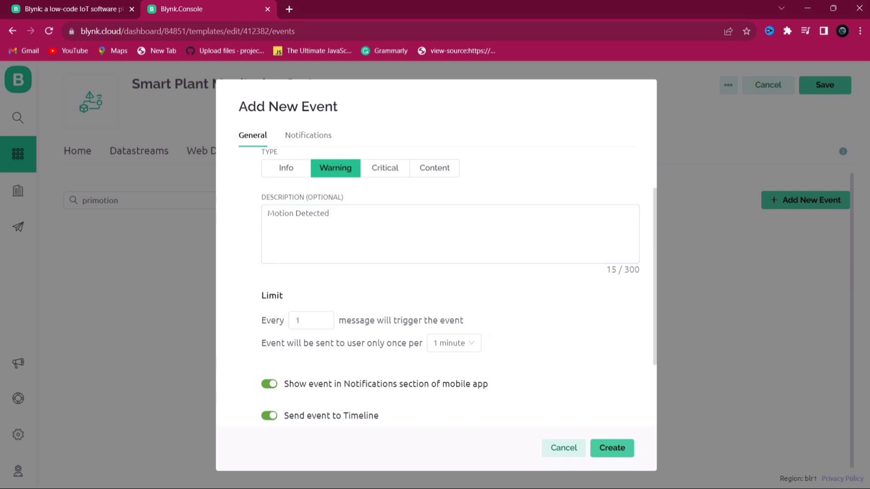
Enable notifications for the pirmotion event, with Device Owner as both push and e-mail recipient.
left_click(309, 135)
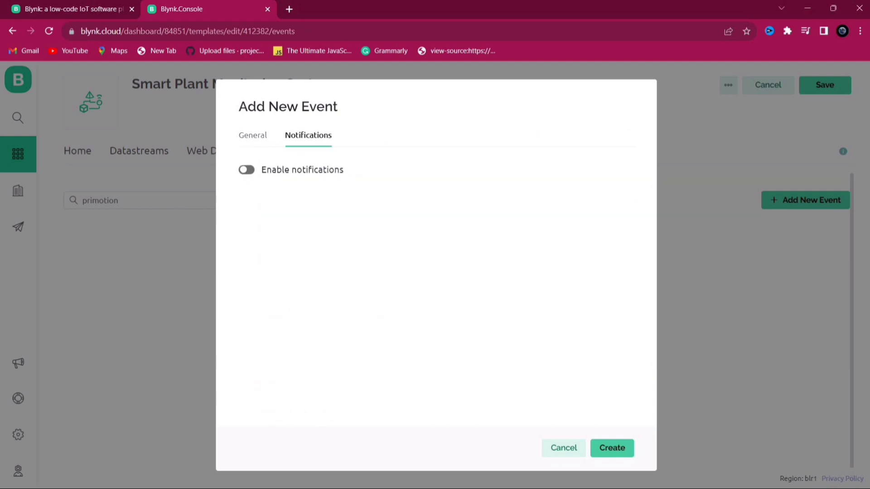
left_click(244, 171)
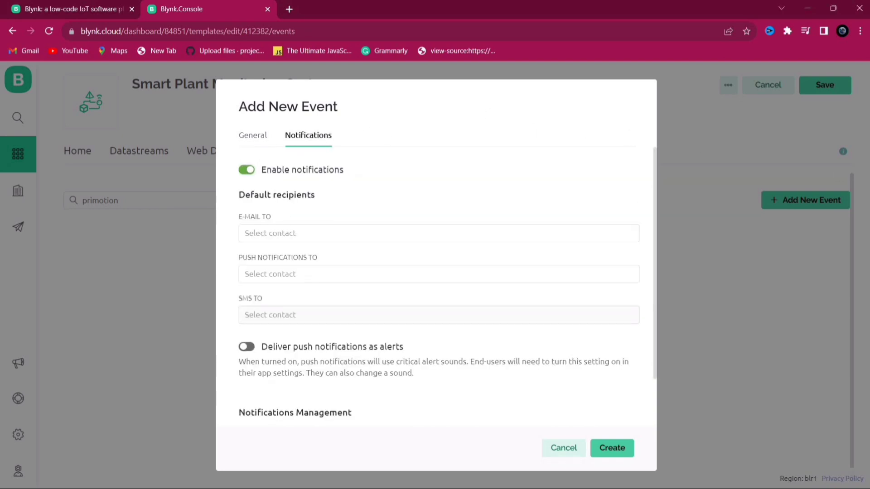
left_click(268, 273)
left_click(298, 293)
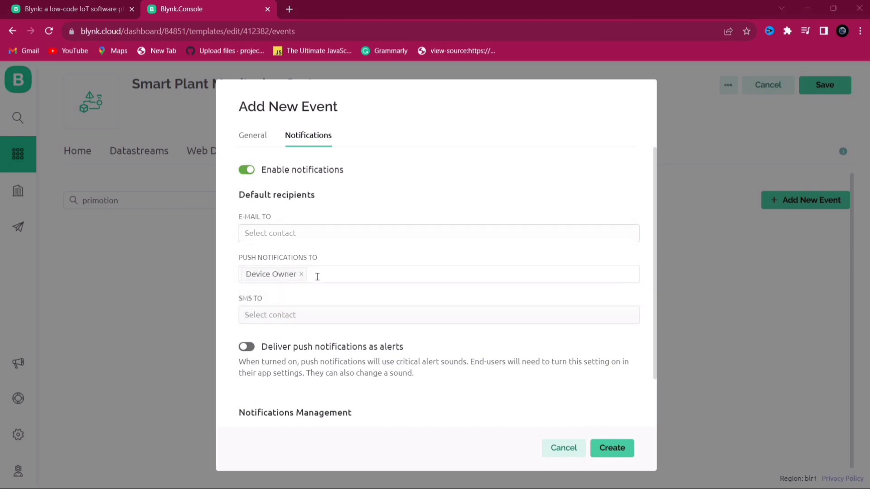
left_click(295, 233)
left_click(273, 245)
left_click(273, 233)
left_click(271, 255)
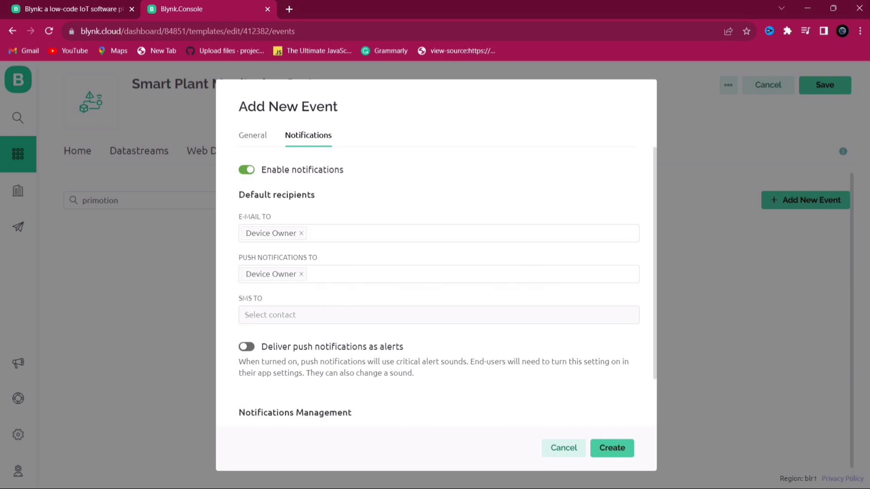
Have the event's push notifications delivered as alerts and create the pirmotion event.
left_click(248, 346)
scroll(387, 325, "down", 2)
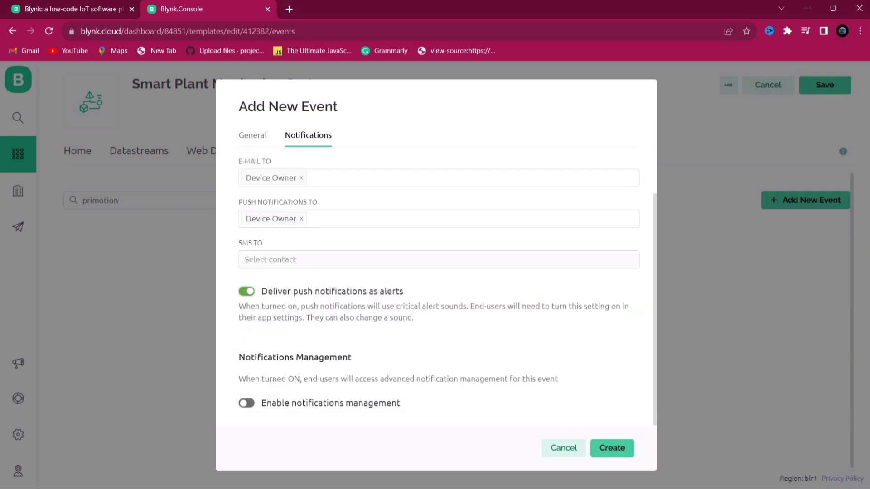
left_click(626, 450)
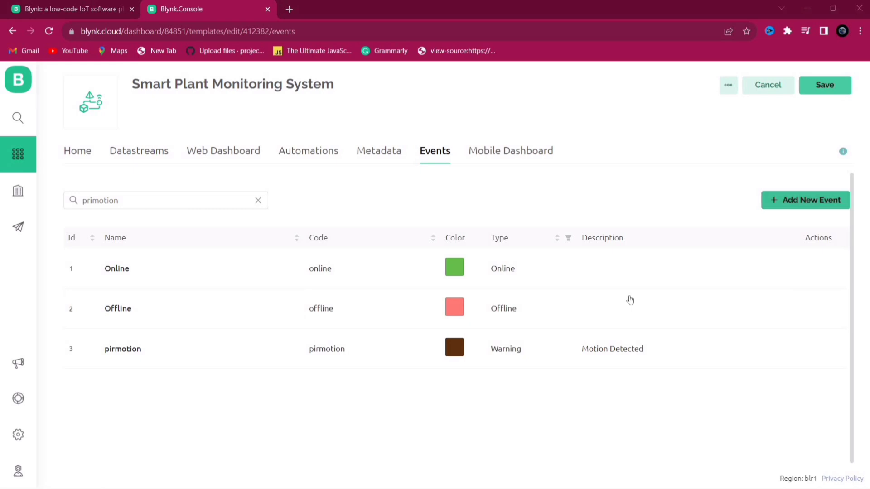
Reopen the pirmotion event to check its event name, and save it.
left_click(122, 348)
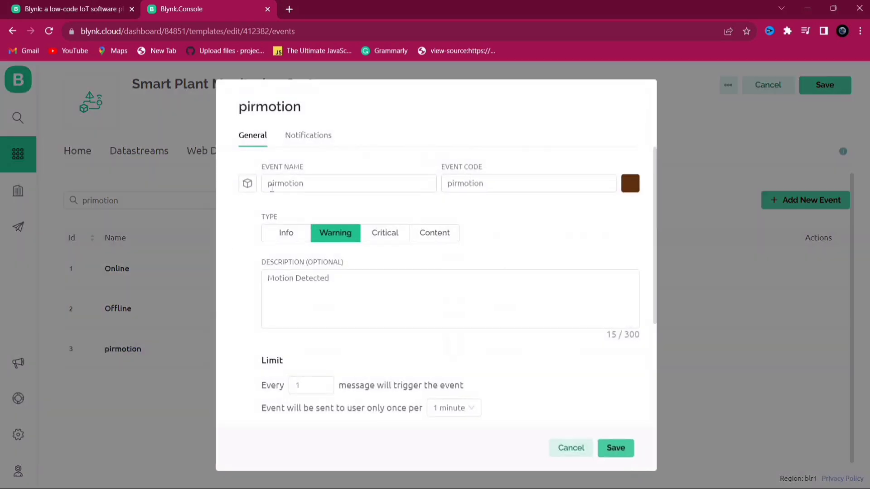
double_click(285, 183)
left_click(613, 448)
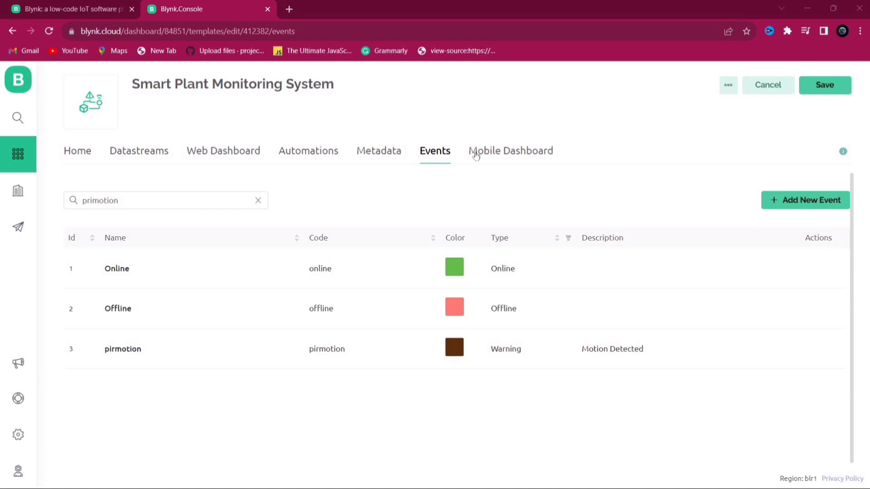
Place three Gauge widgets side by side on the template's web dashboard.
left_click(231, 154)
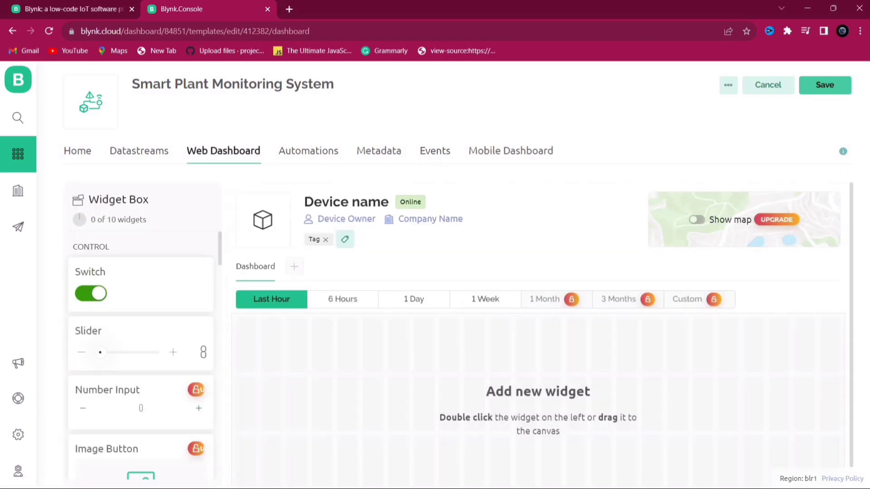
scroll(120, 352, "down", 10)
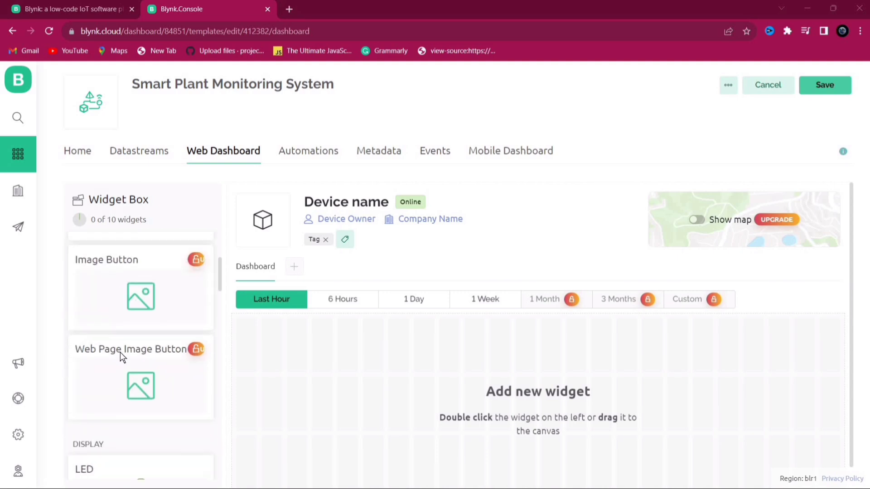
left_click_drag(123, 335, 265, 352)
left_click_drag(393, 360, 393, 360)
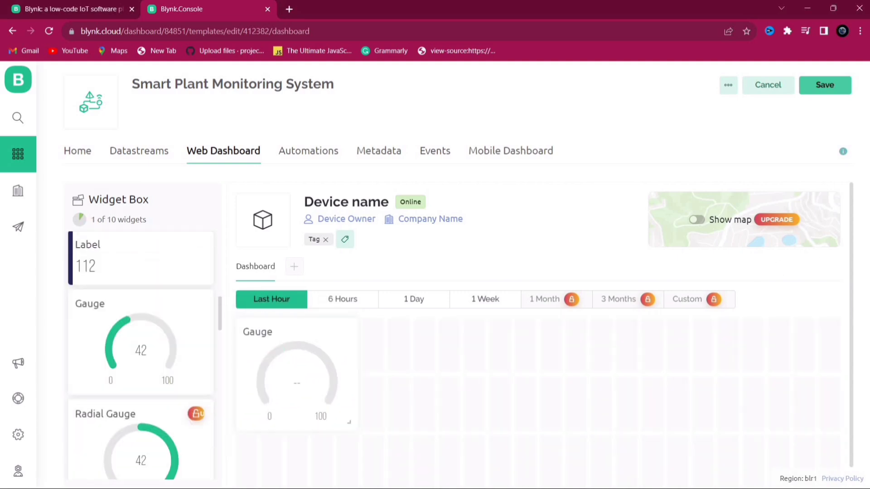
left_click_drag(140, 350, 582, 365)
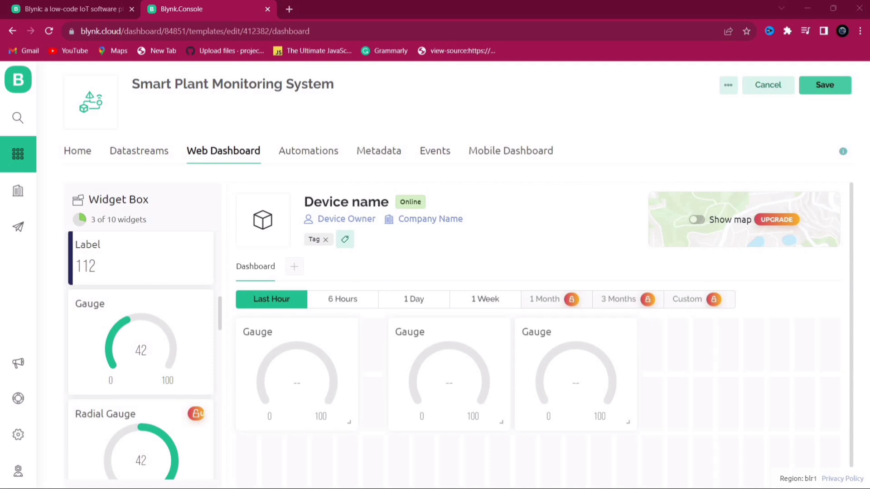
Add two stacked Switch widgets beside the gauges and an LED widget below them on the web dashboard.
scroll(136, 357, "down", 10)
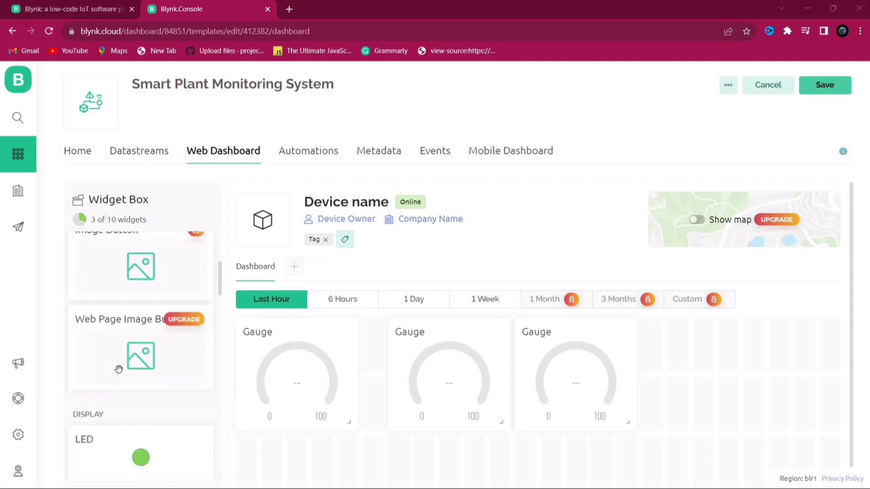
left_click_drag(90, 291, 706, 358)
left_click_drag(130, 305, 707, 410)
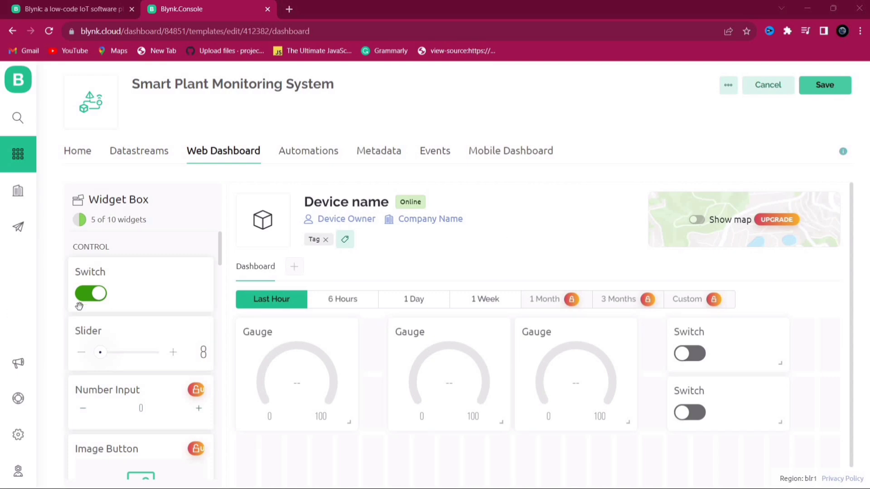
scroll(97, 336, "down", 5)
left_click_drag(118, 389, 766, 467)
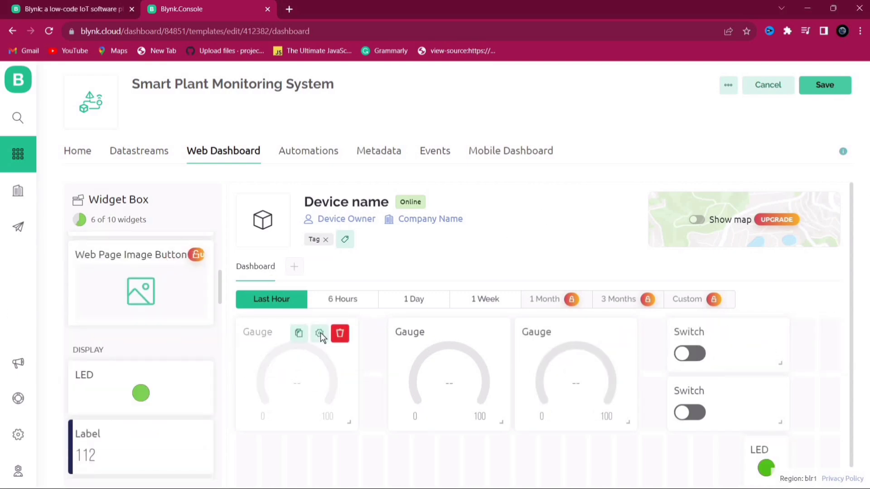
Configure the first gauge with the title Tempreture, the Tempreture (V0) datastream and a red level color, and save it.
left_click(320, 334)
double_click(180, 165)
type("T")
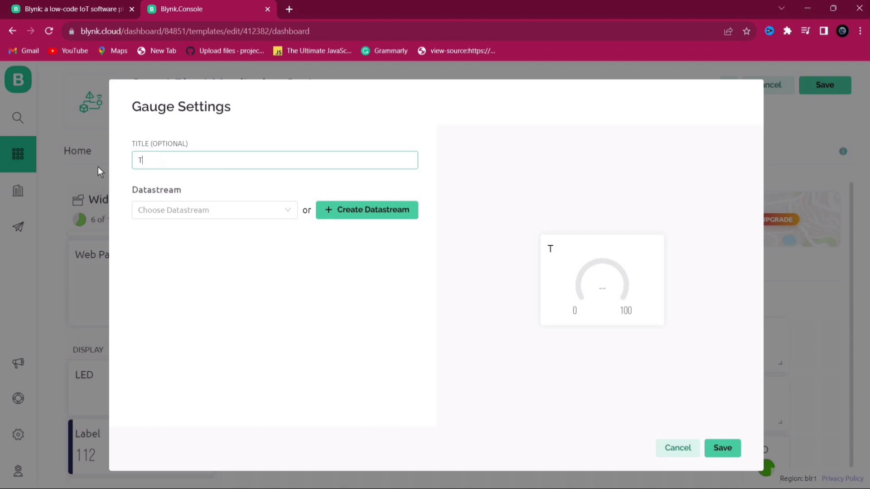
type("empreture")
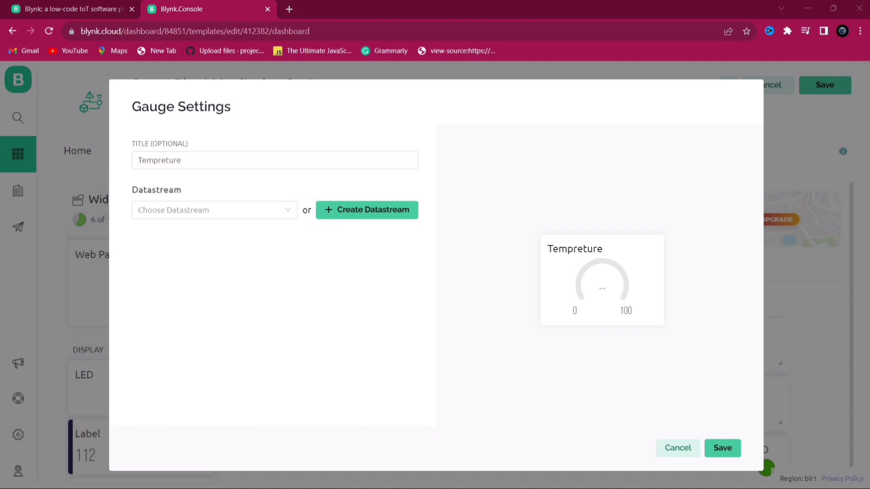
left_click(261, 217)
left_click(188, 322)
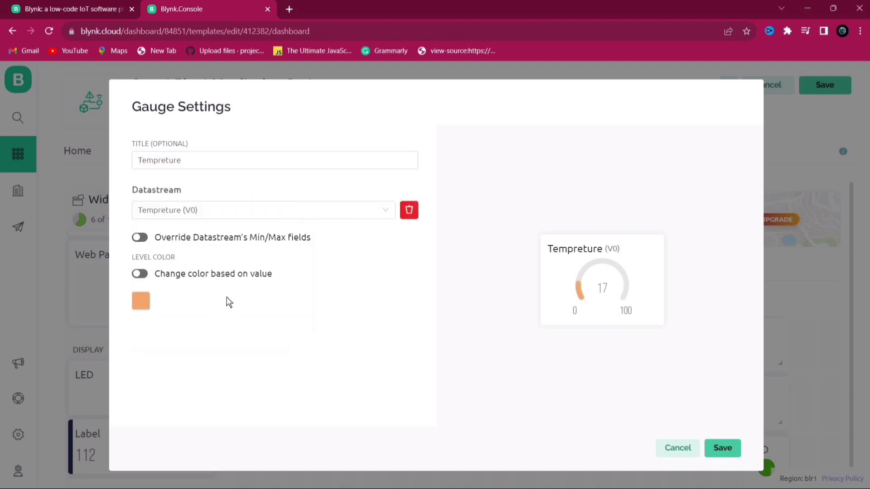
left_click(142, 305)
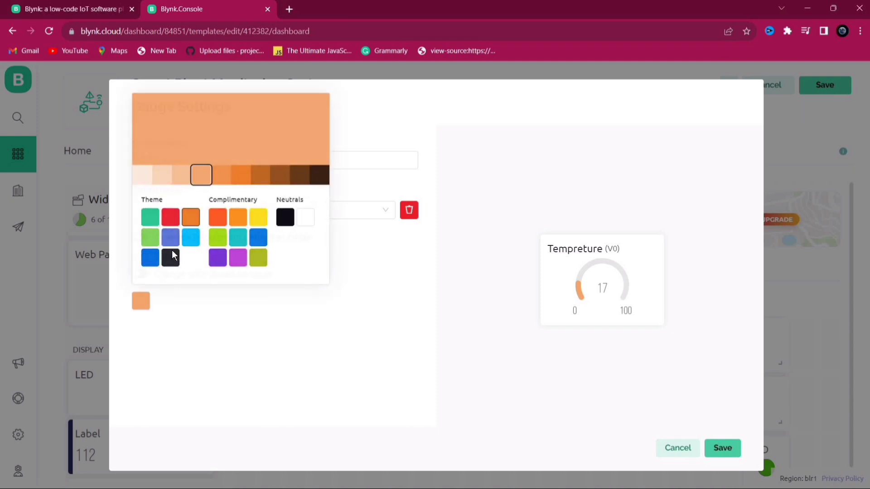
left_click(178, 222)
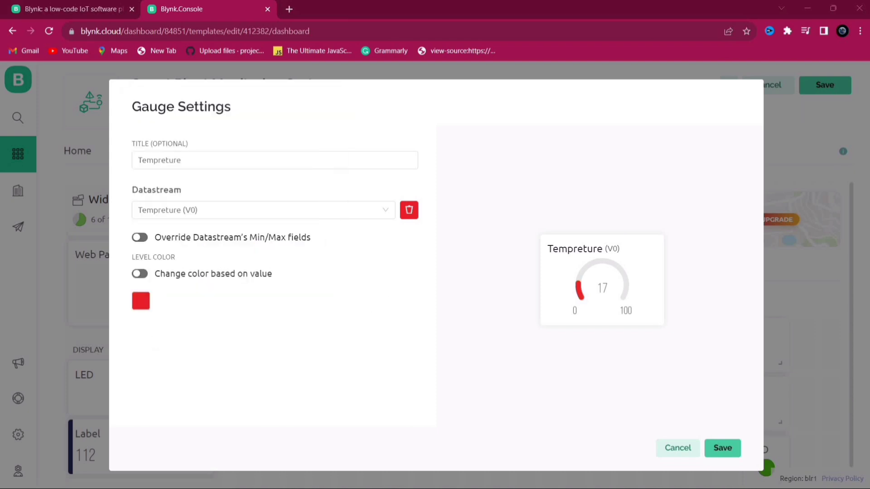
left_click(723, 448)
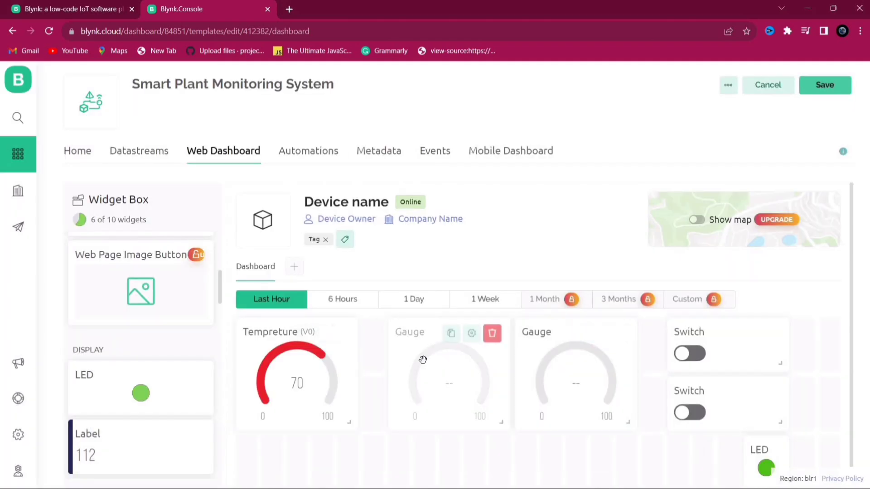
Title the middle gauge humidity in its settings.
left_click(471, 334)
left_click(362, 154)
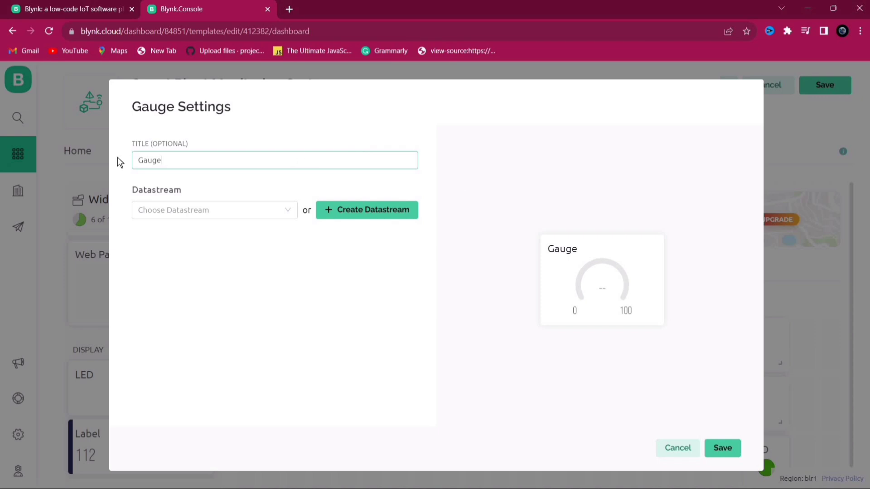
key("ctrl+a")
left_click(265, 162)
key("ctrl+a")
type("humidity")
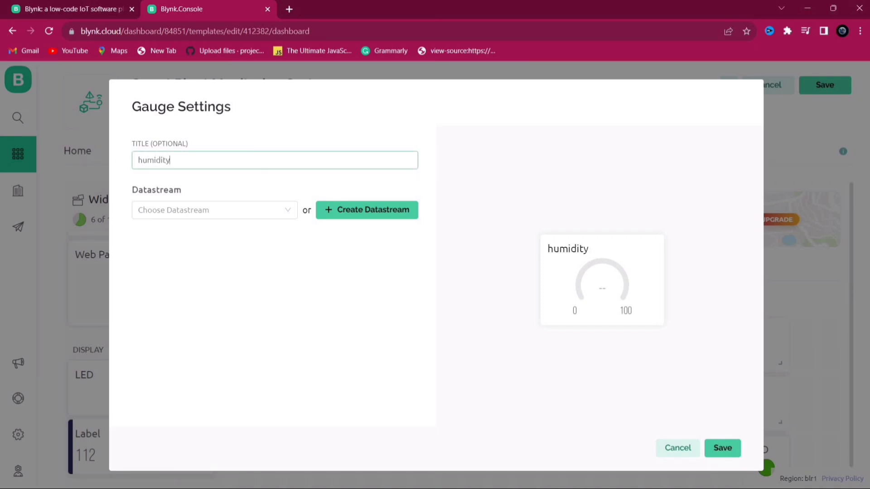
Link the middle gauge to the humidity (V1) datastream with an orange level color, and save it.
left_click(222, 213)
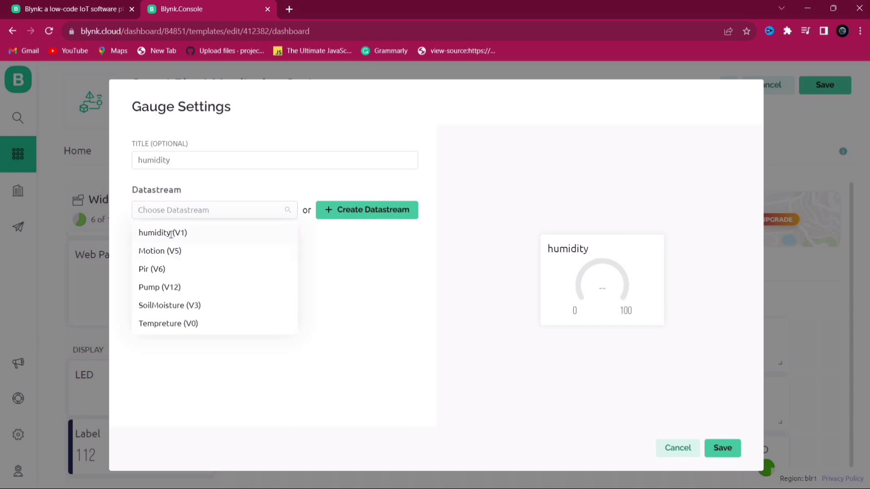
left_click(170, 233)
left_click(141, 302)
left_click(190, 217)
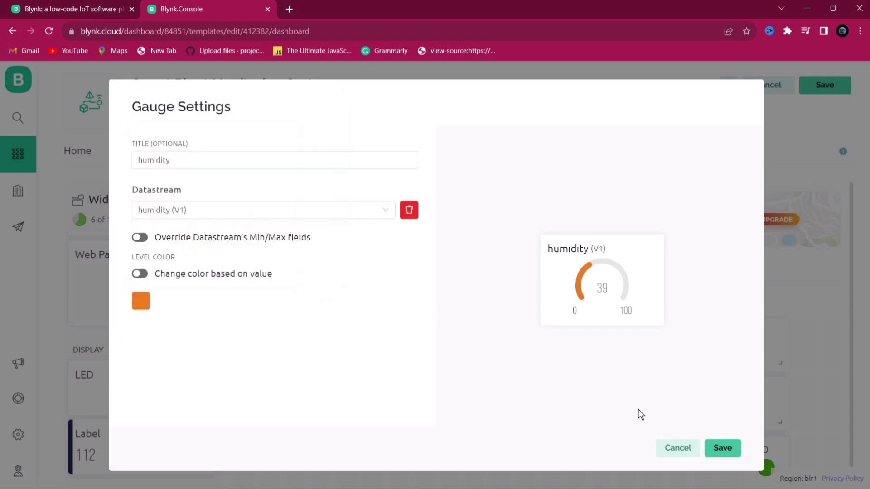
left_click(723, 448)
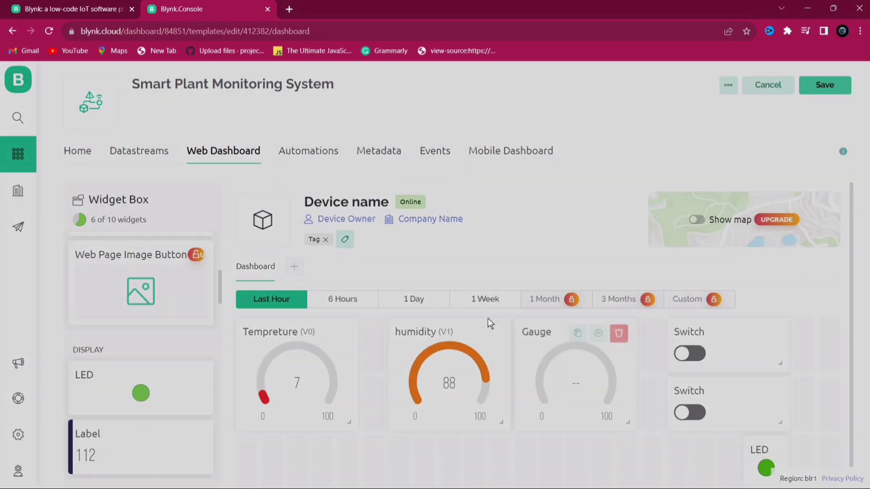
Title the third gauge Soil Moisture in its settings.
left_click(598, 333)
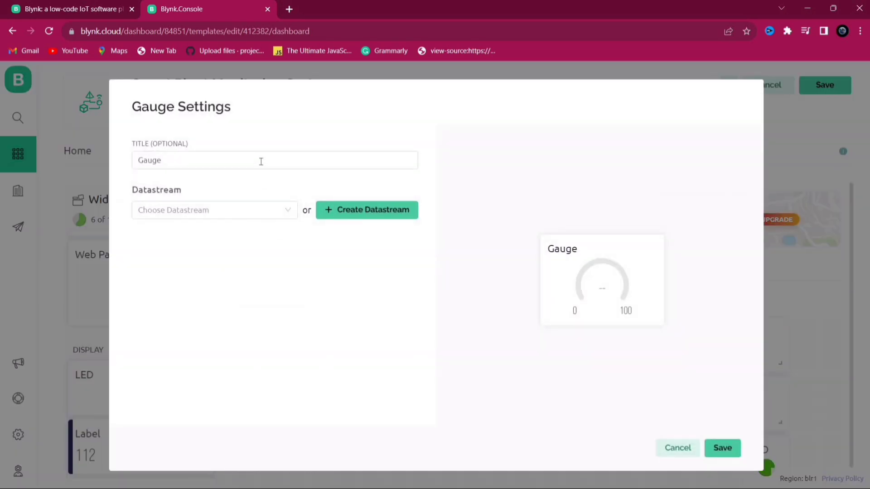
left_click_drag(261, 162, 108, 150)
type("Spoil")
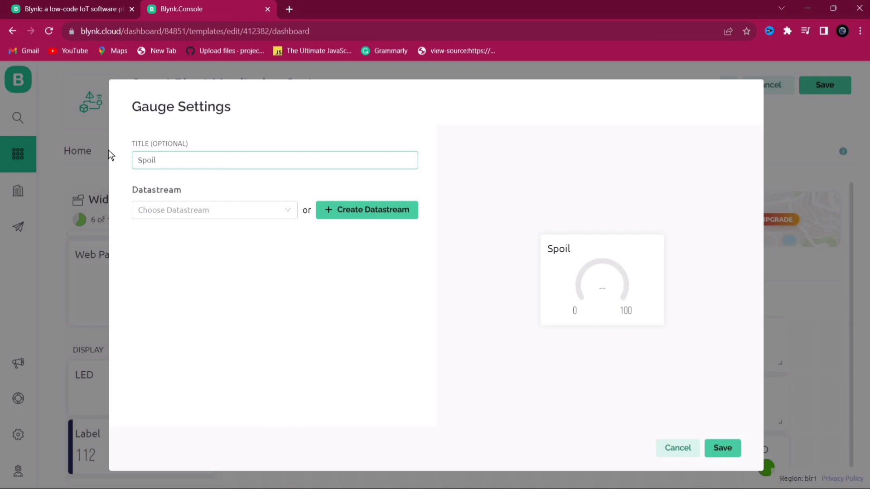
type(" Moisture")
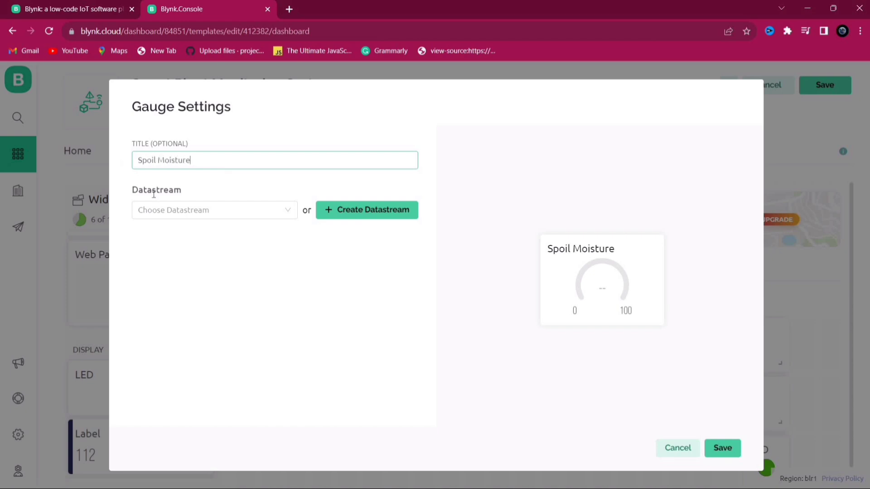
left_click(174, 207)
left_click(149, 161)
key("BackSpace")
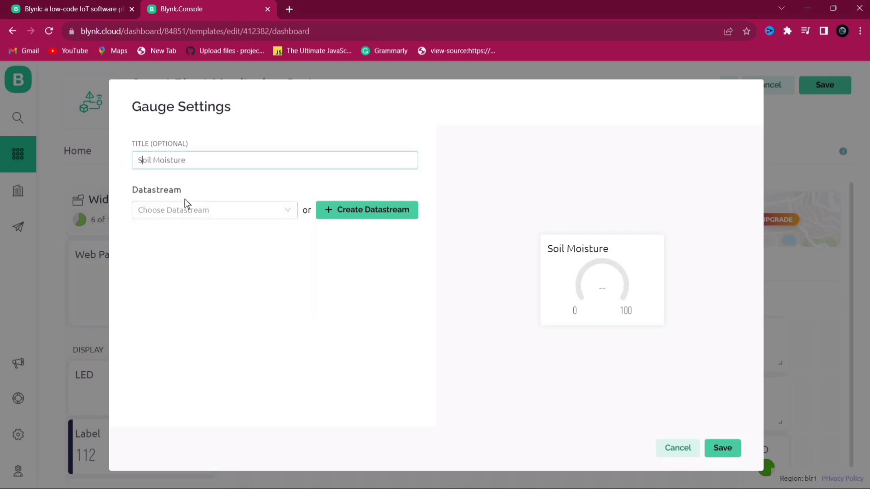
Link the third gauge to the SoilMoisture (V3) datastream and save its settings.
left_click(192, 211)
left_click(170, 304)
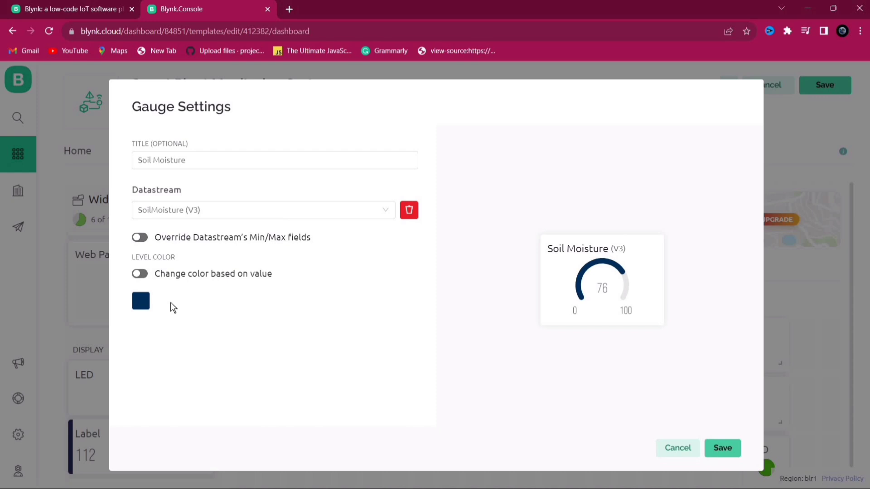
left_click(136, 303)
left_click(323, 329)
left_click(723, 448)
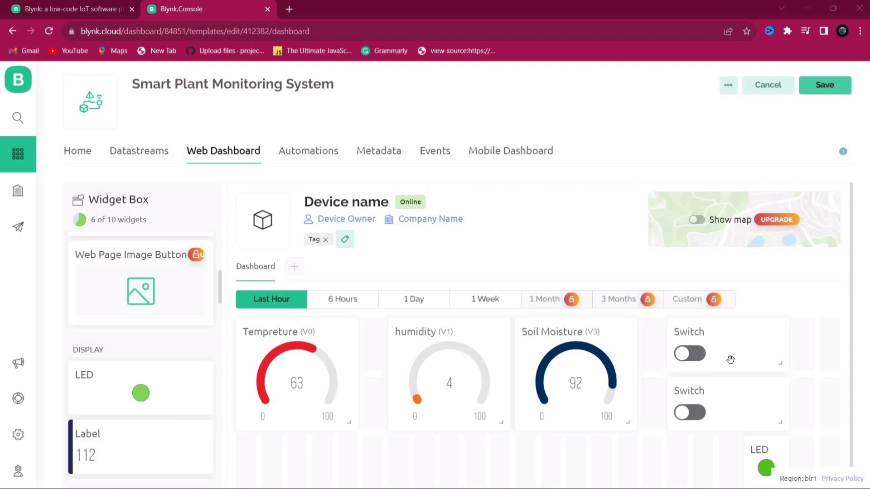
Configure the upper switch with the title PIR and the Pir (V6) datastream, and save it.
left_click(751, 334)
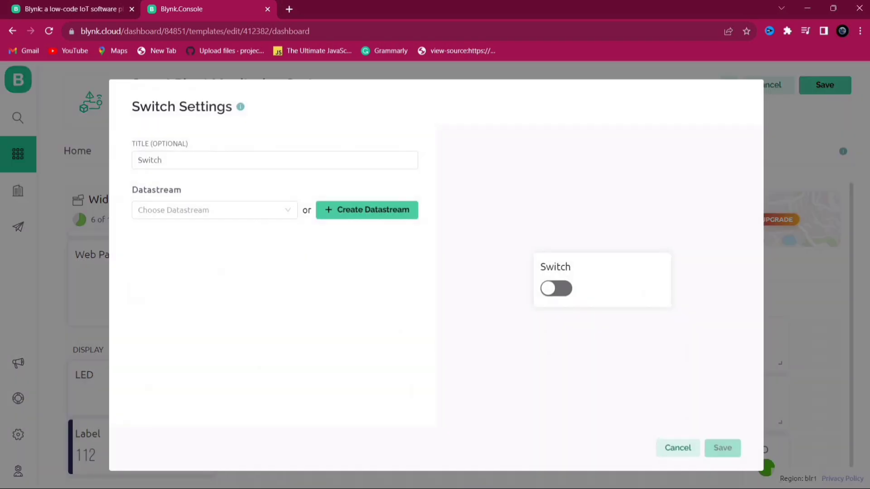
double_click(137, 155)
type("pIR")
key("BackSpace")
key("BackSpace")
key("BackSpace")
type("PI")
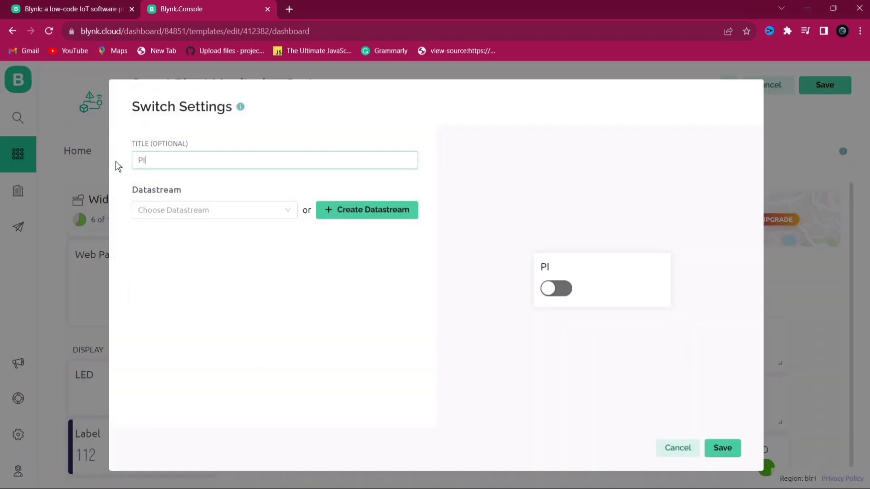
type("R")
left_click(174, 209)
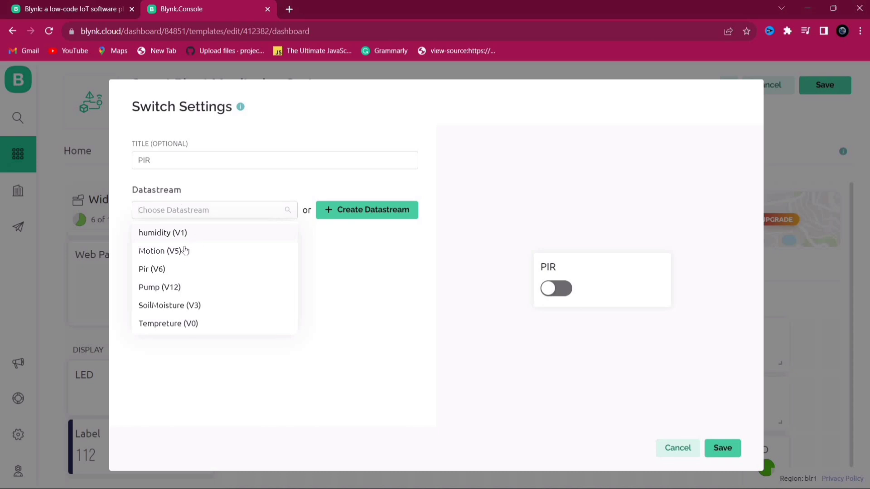
left_click(152, 269)
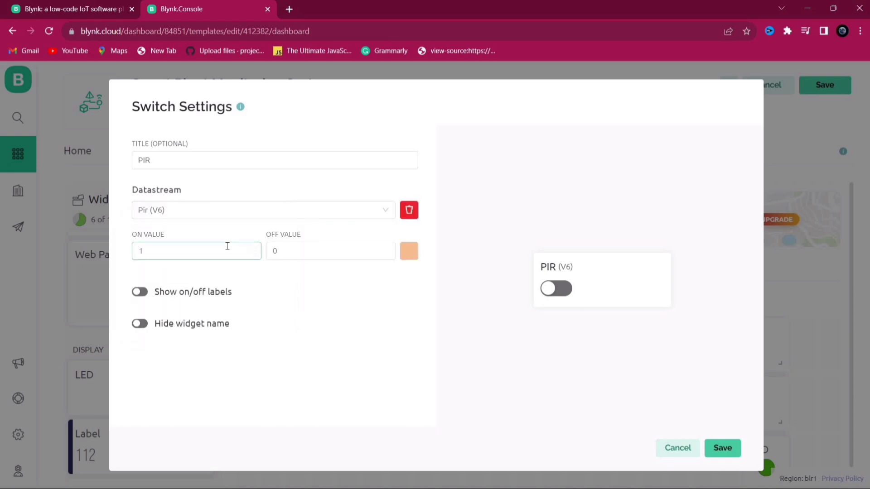
left_click(720, 448)
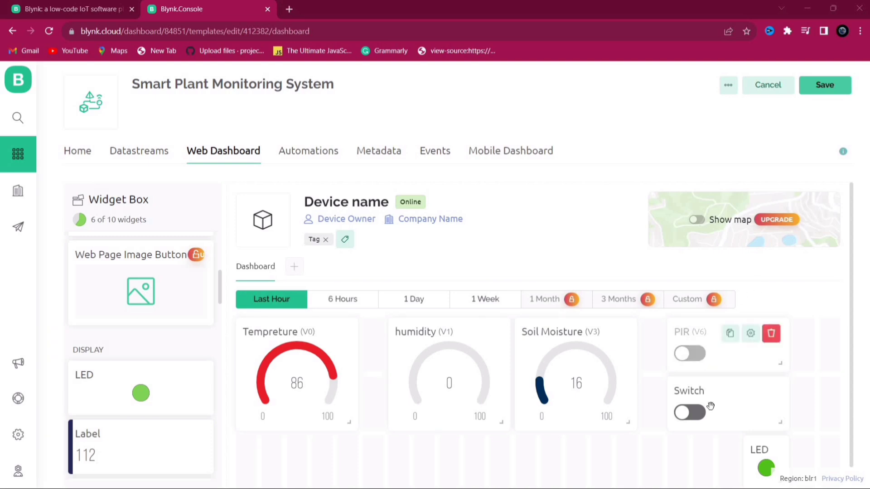
Configure the lower switch with the title Waterpump, the Pump (V12) datastream and a teal color, and save it.
left_click(728, 390)
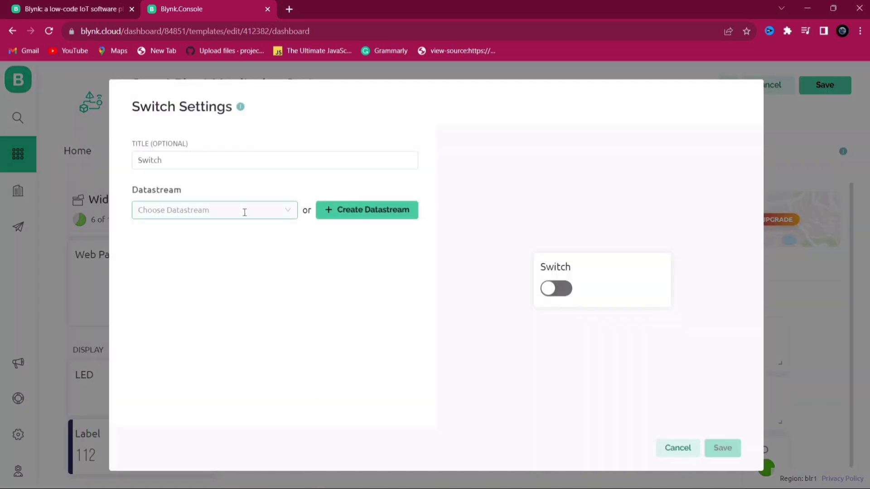
left_click_drag(191, 160, 87, 152)
type("Waterpump")
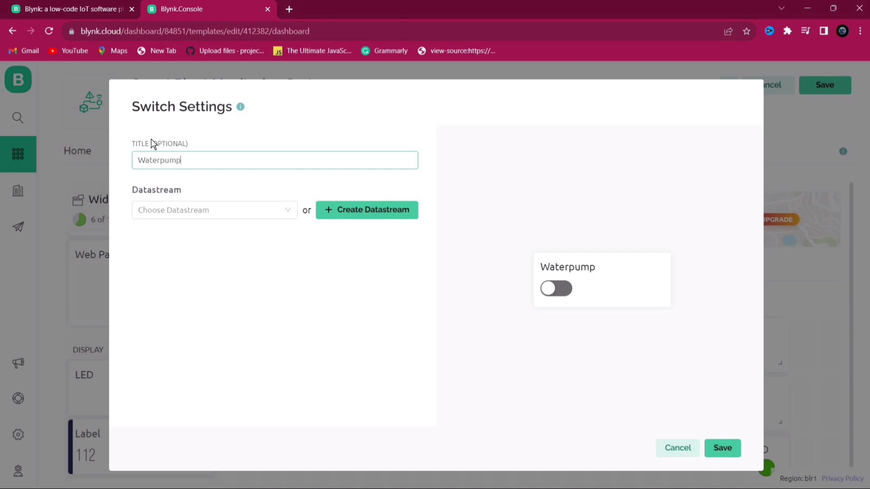
key("Tab")
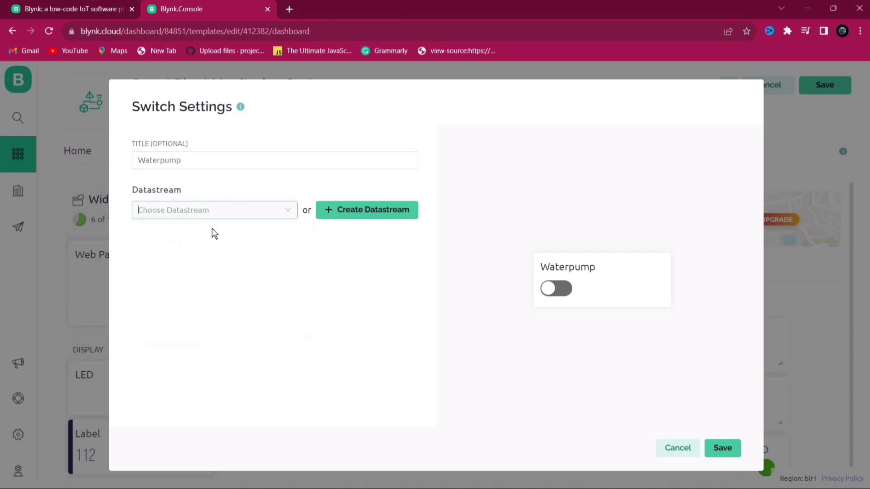
left_click(194, 286)
left_click(409, 251)
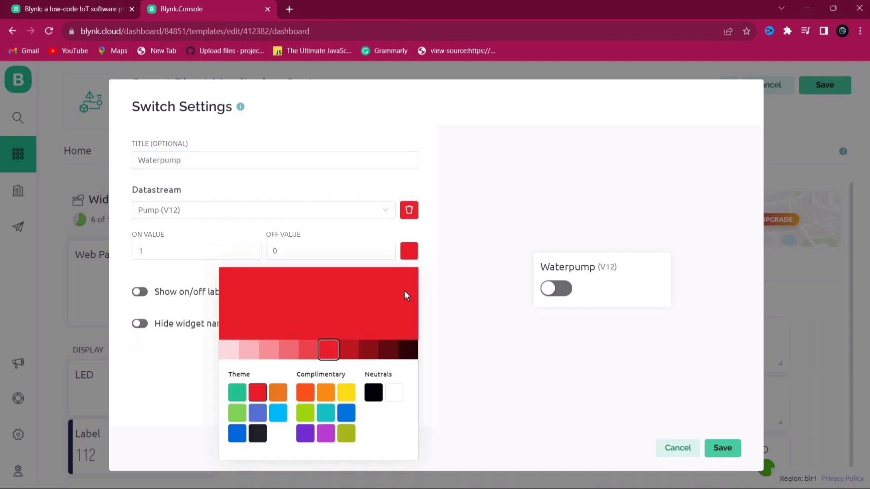
left_click(326, 412)
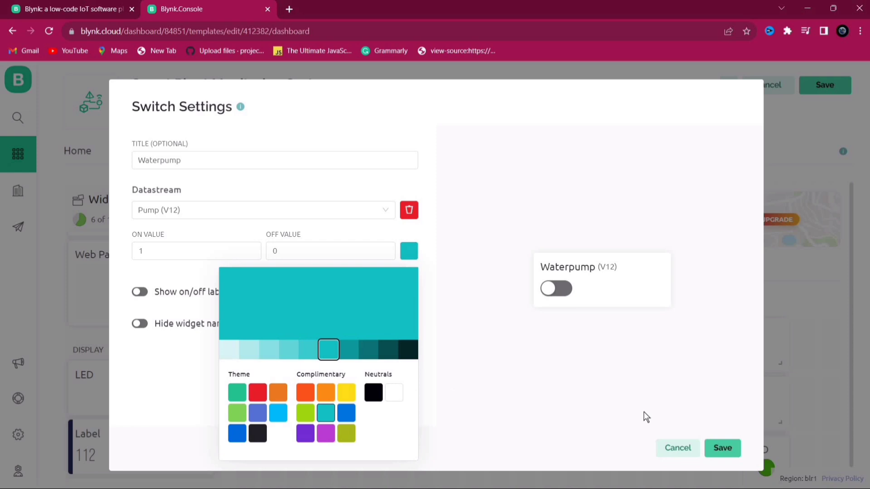
left_click(722, 448)
Configure the LED widget with the title Motion, the Motion (V5) datastream and a red color, and save it.
scroll(698, 399, "down", 1)
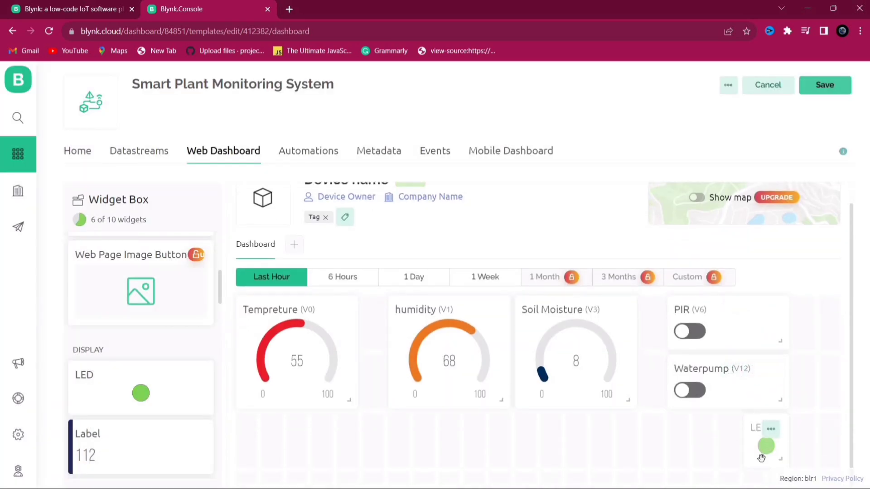
left_click(777, 426)
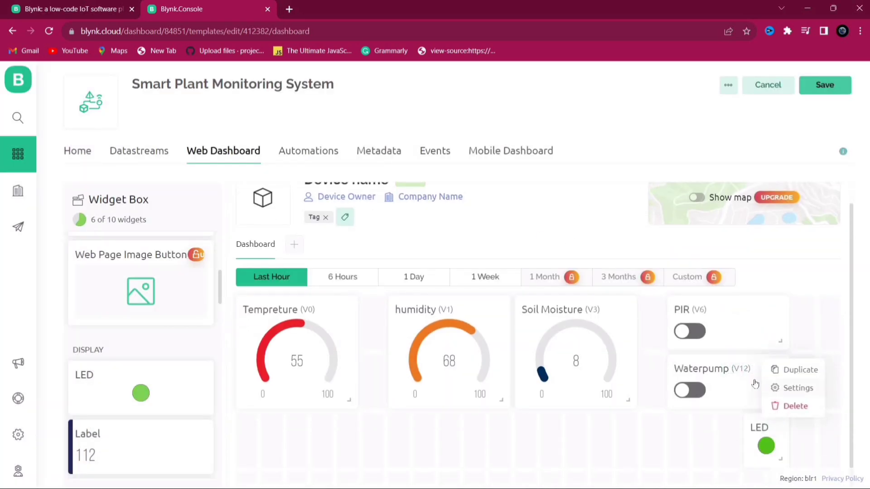
left_click(796, 389)
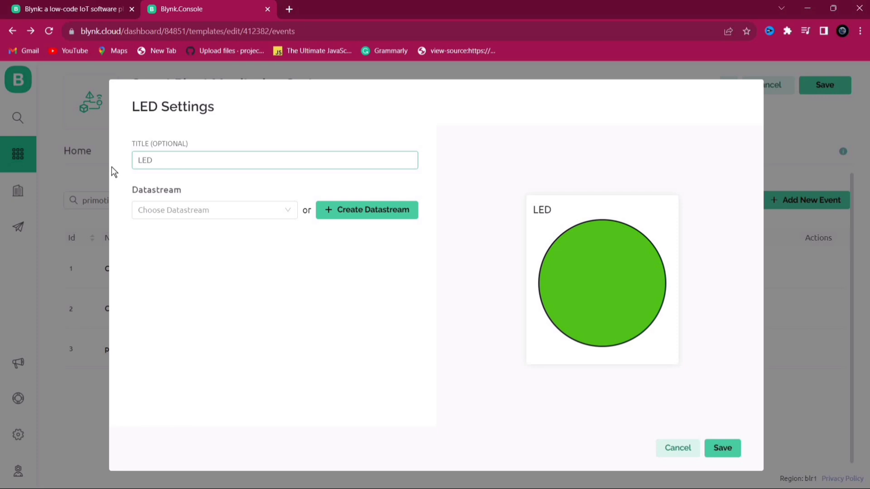
left_click_drag(167, 160, 127, 164)
type("Motion")
left_click(190, 210)
left_click(172, 252)
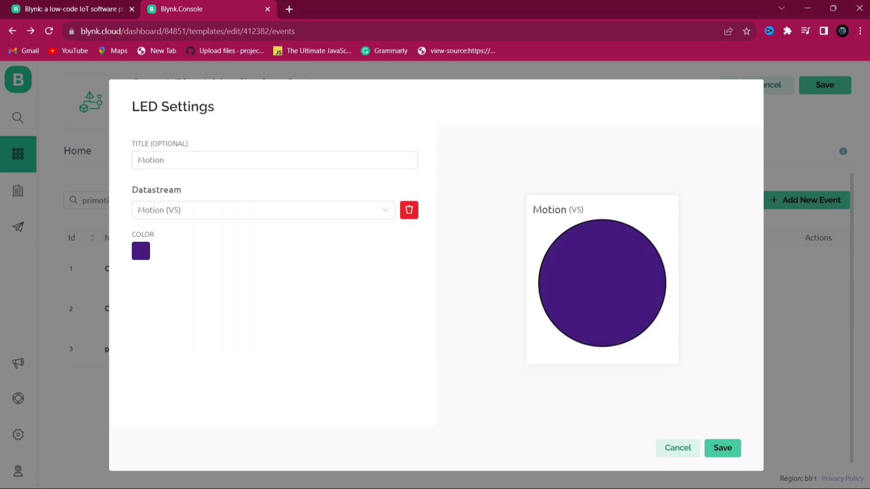
left_click(136, 257)
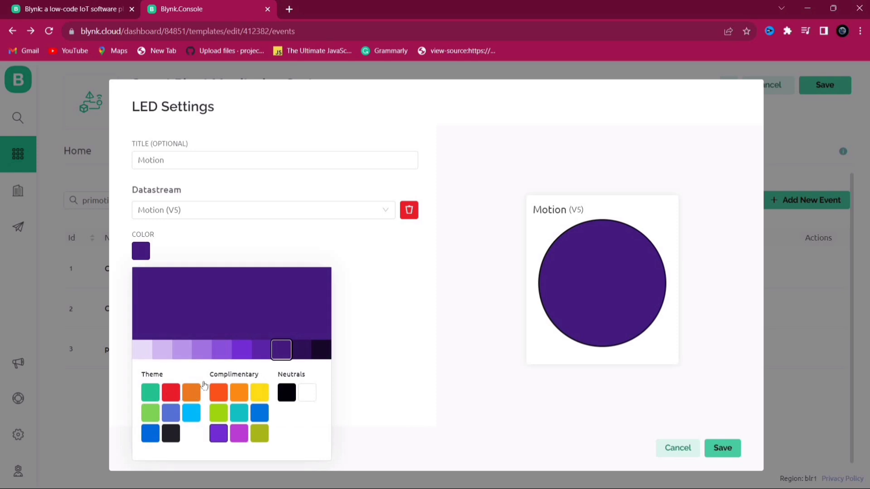
left_click(171, 392)
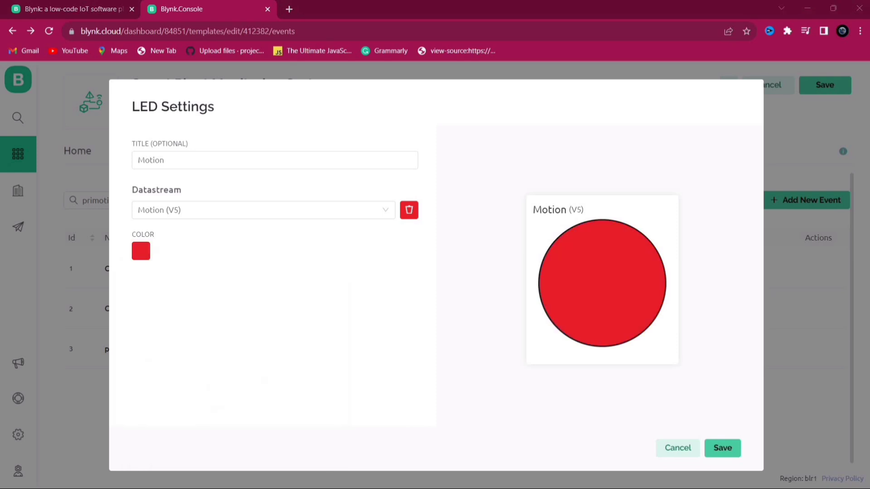
left_click(722, 447)
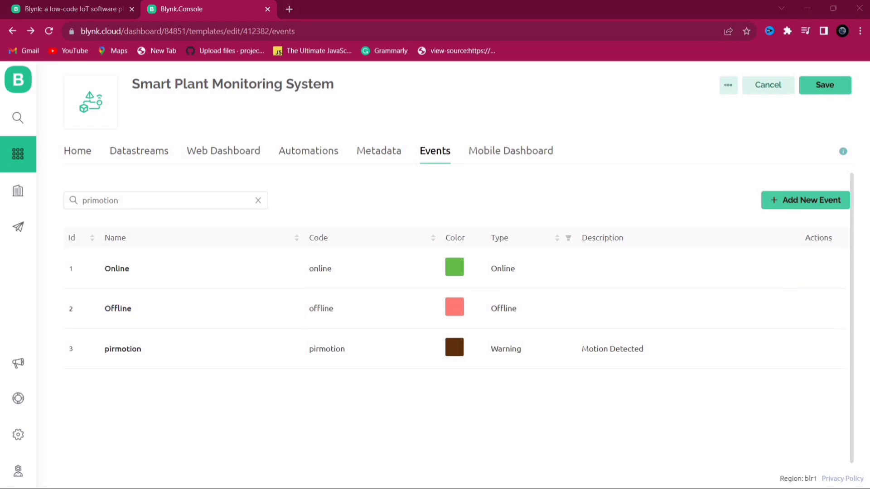
Save the Smart Plant Monitoring System template and open the My Devices list.
left_click(825, 85)
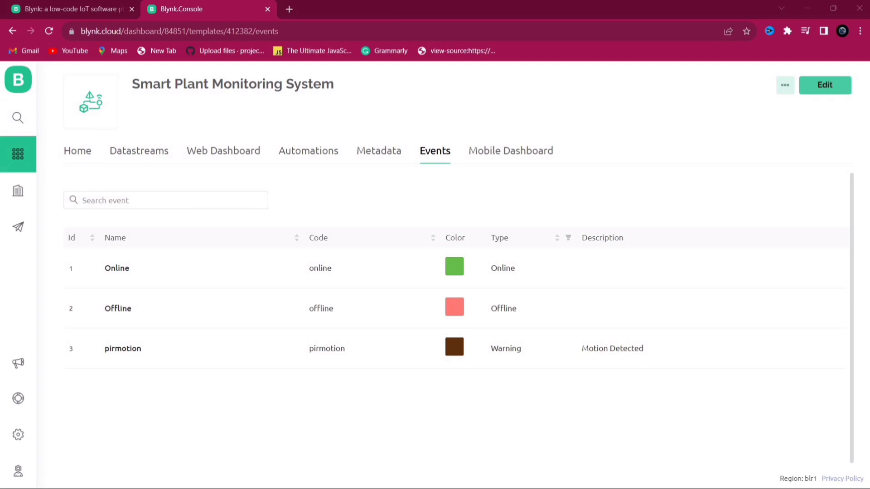
left_click(13, 119)
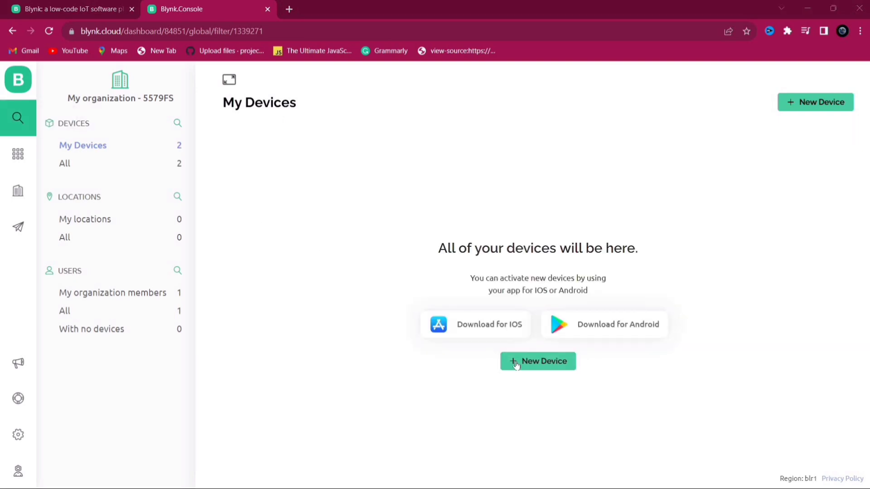
Create a new device from the Smart Plant Monitoring System template.
left_click(538, 361)
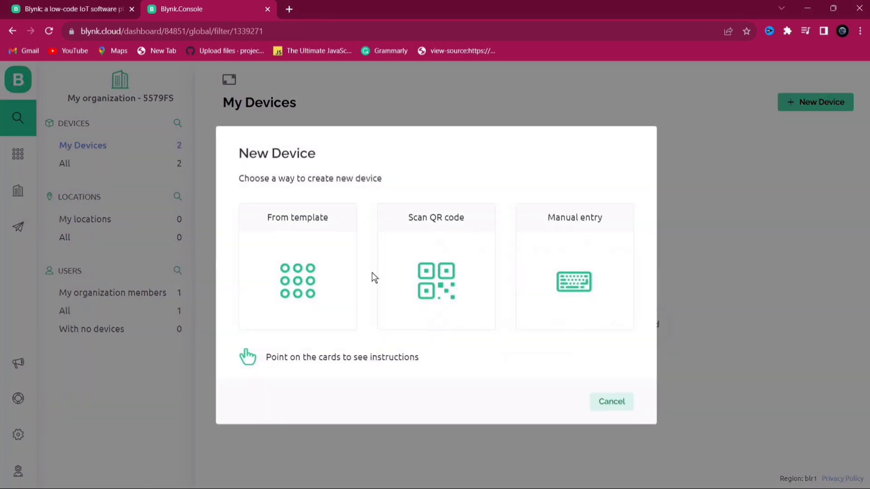
left_click(351, 281)
left_click(345, 265)
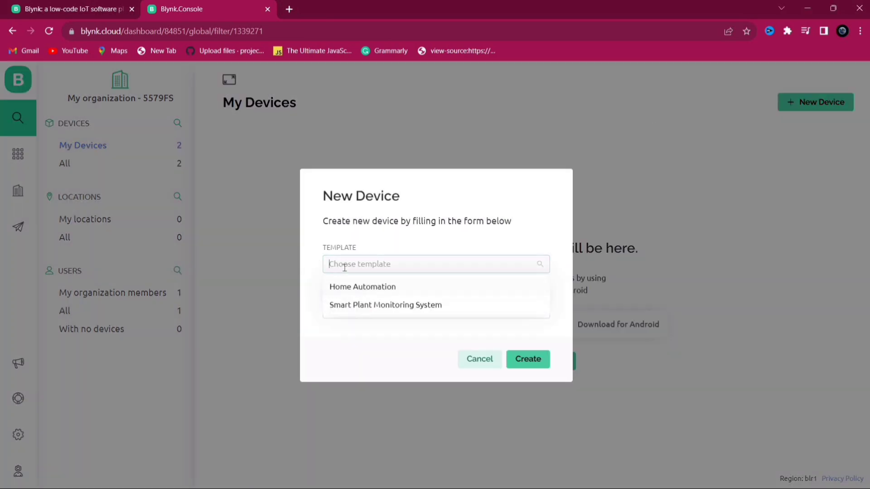
left_click(386, 306)
left_click(521, 358)
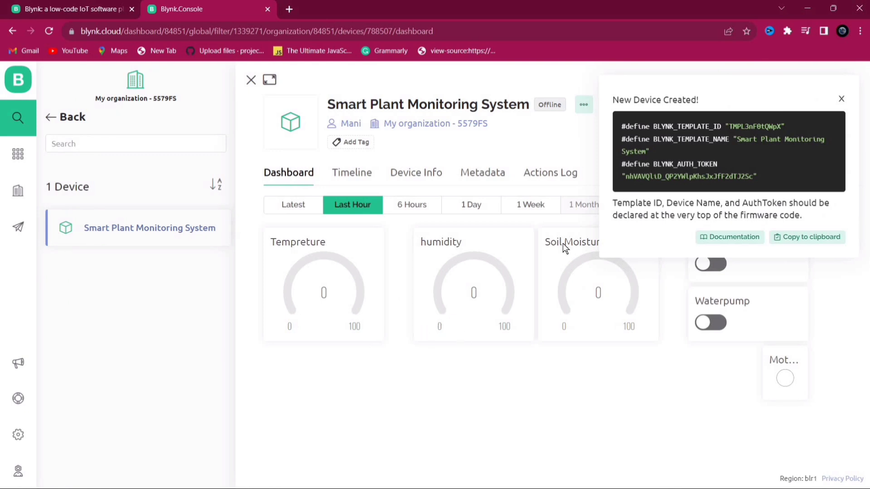
Copy the new device's firmware definitions to the clipboard, dismiss the notice, and try the Waterpump and PIR switches.
triple_click(709, 186)
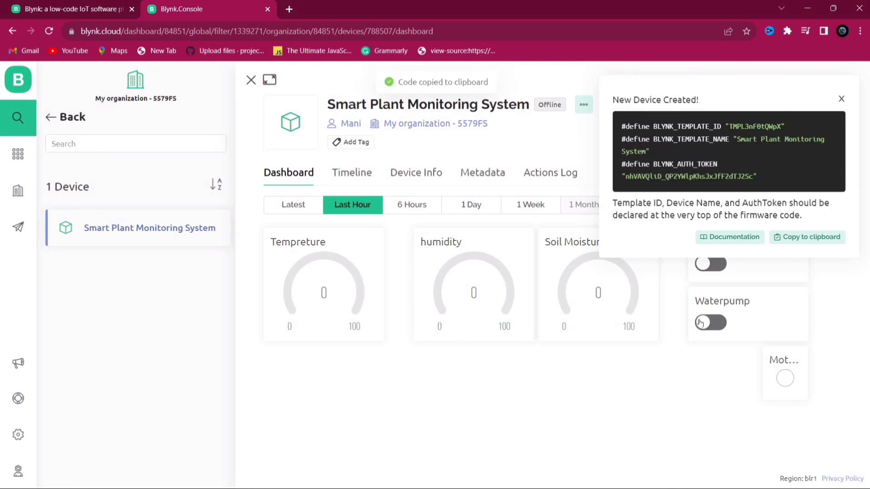
left_click(711, 323)
left_click(711, 322)
left_click(841, 99)
left_click(710, 264)
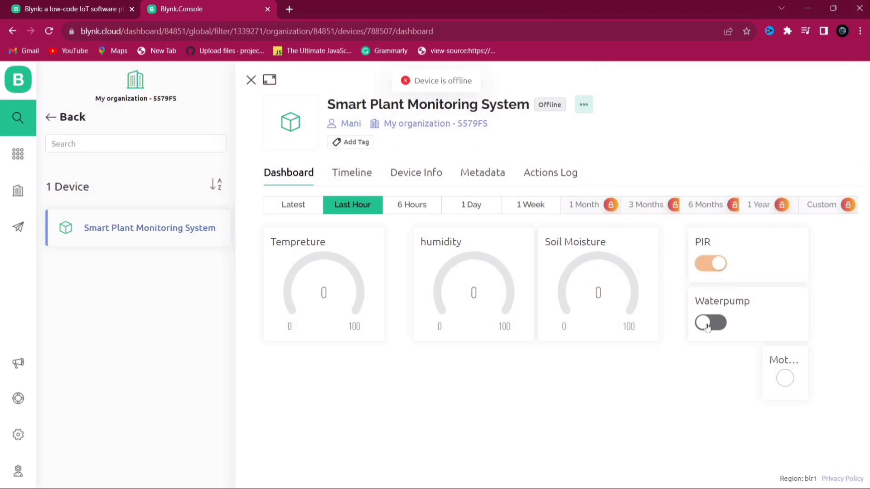
left_click(707, 263)
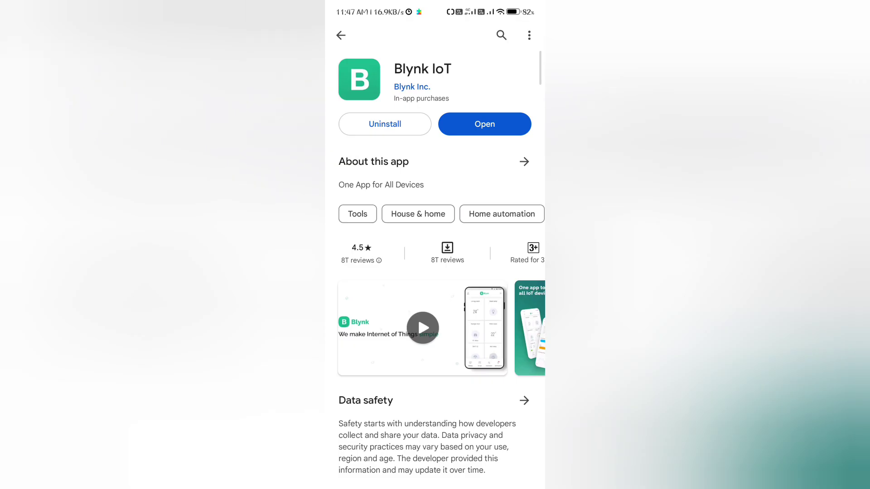
Switch to the Blynk IoT mobile app and open the Smart Plant Monitoring System device in Developer Mode.
left_click(502, 123)
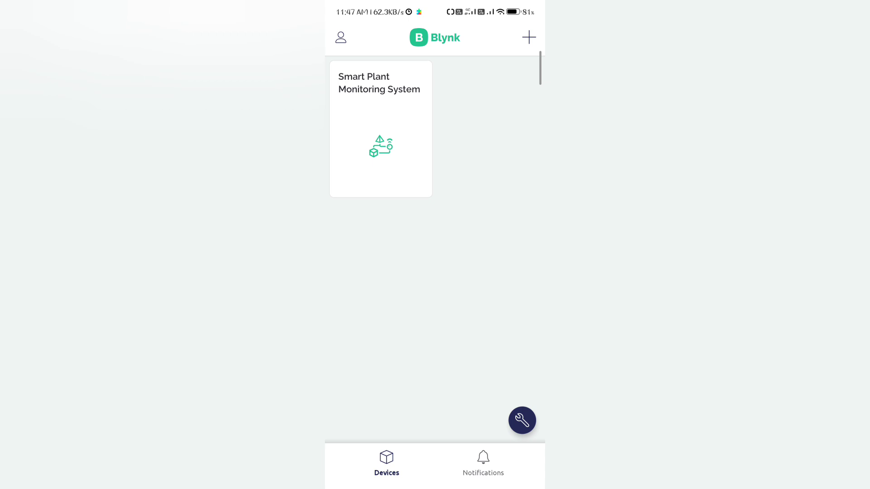
left_click(380, 129)
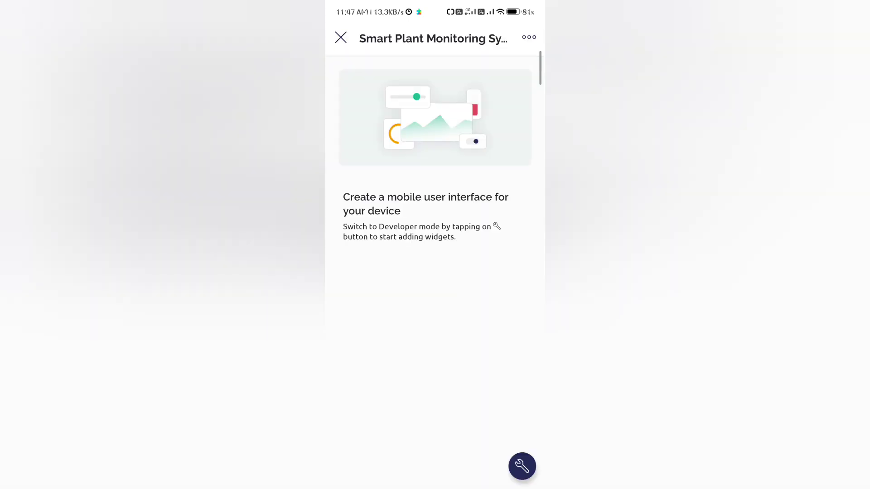
left_click(529, 36)
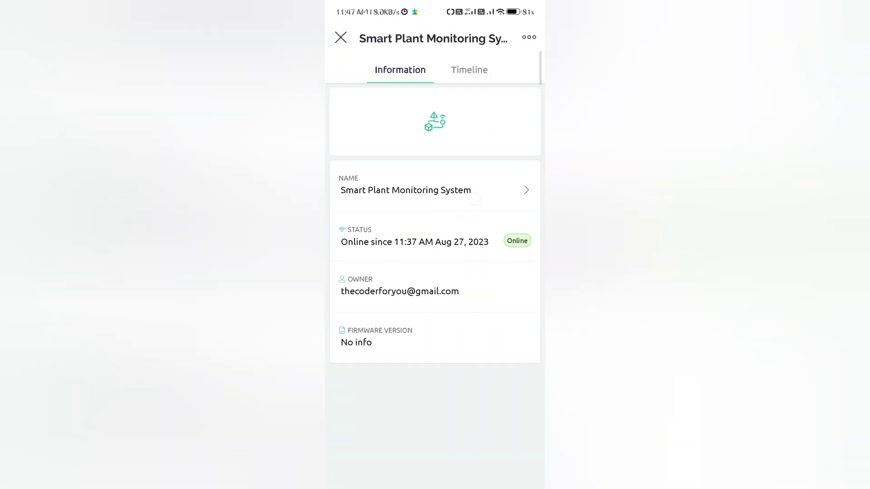
left_click(340, 36)
left_click(521, 466)
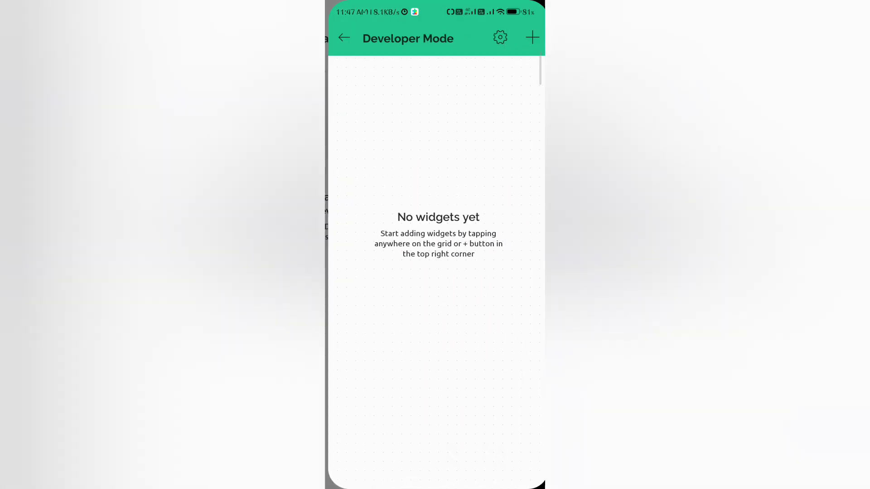
Add a first Gauge widget to the empty mobile dashboard.
left_click(529, 37)
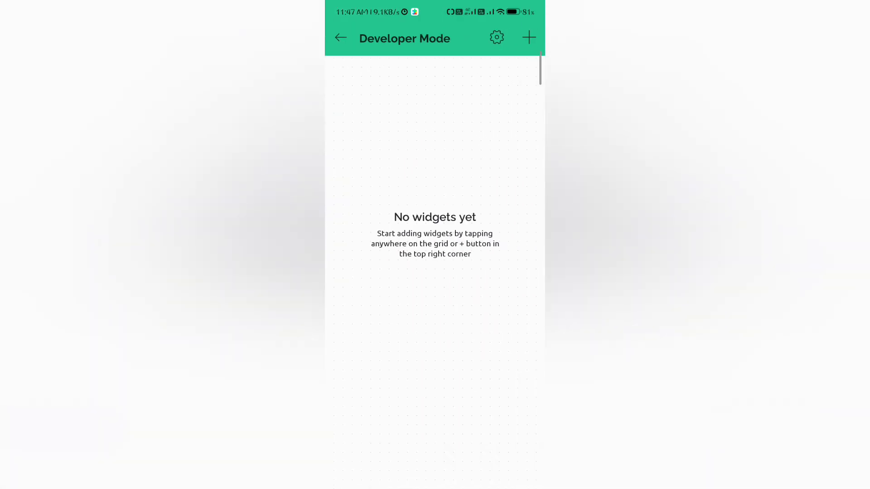
scroll(459, 275, "down", 10)
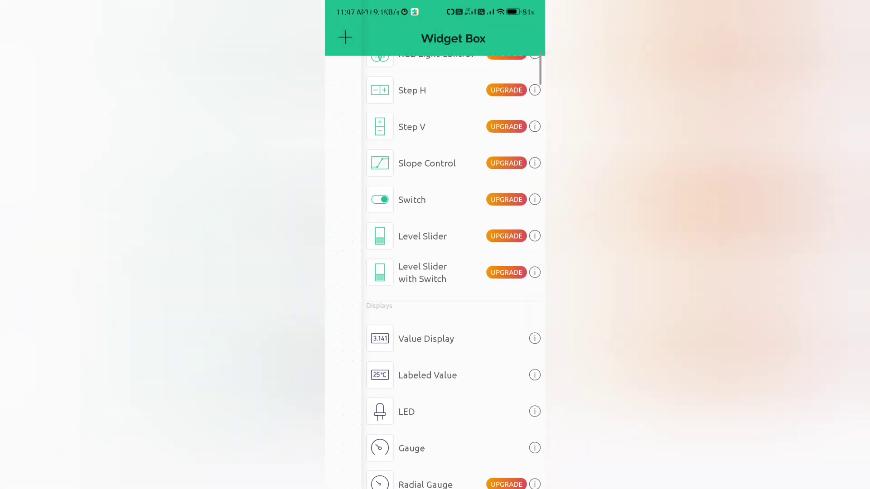
scroll(453, 272, "down", 4)
left_click(436, 297)
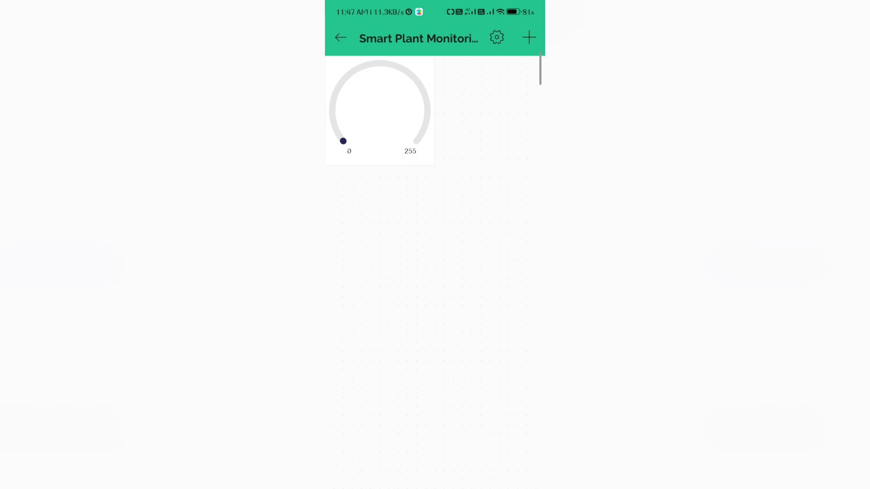
Add two more Gauge widgets to the mobile dashboard, one beside and one below the first gauge.
left_click(526, 38)
scroll(476, 274, "down", 12)
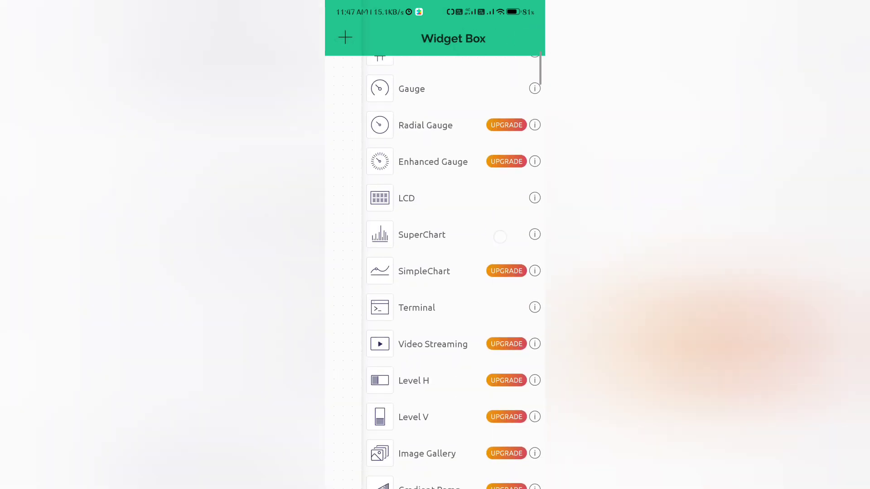
scroll(477, 237, "down", 4)
scroll(466, 317, "up", 15)
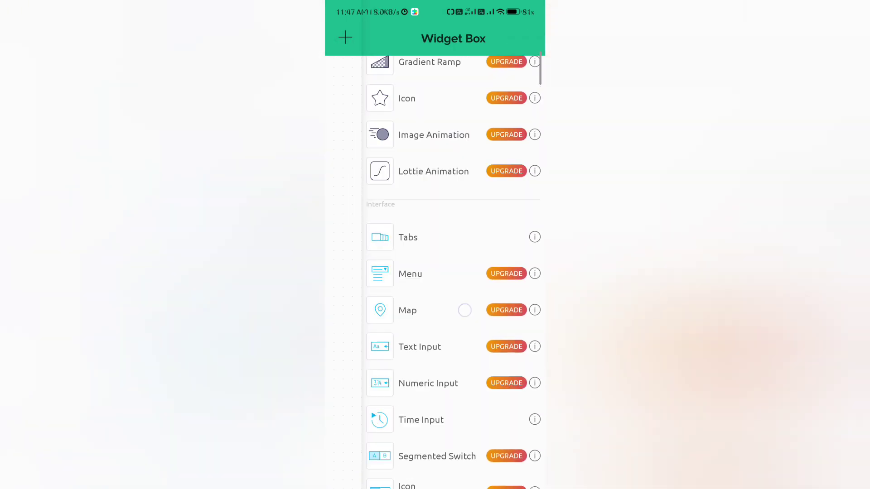
scroll(465, 328, "up", 3)
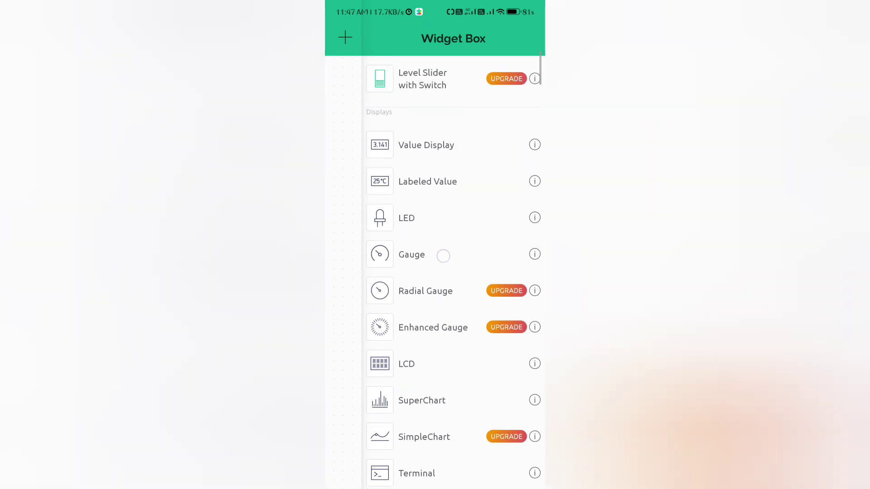
left_click(443, 254)
left_click(529, 38)
left_click(436, 253)
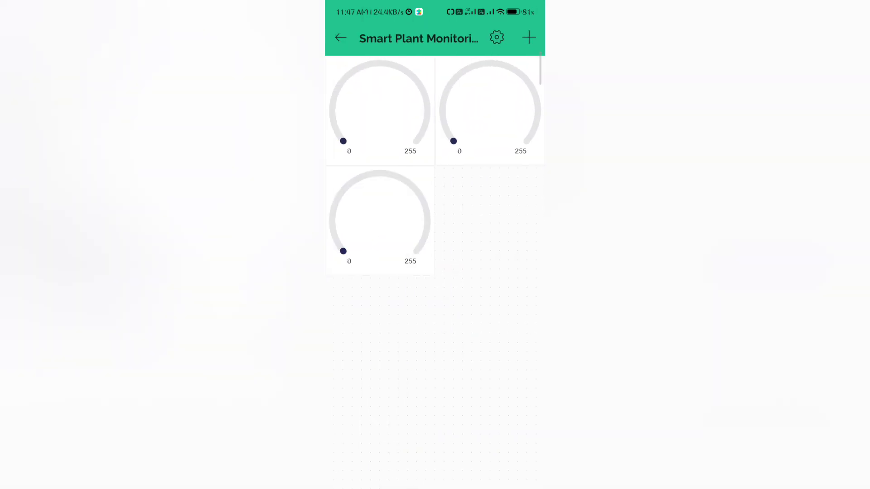
Add two Button widgets side by side, next to the third gauge on the mobile dashboard.
left_click(529, 32)
scroll(466, 266, "down", 6)
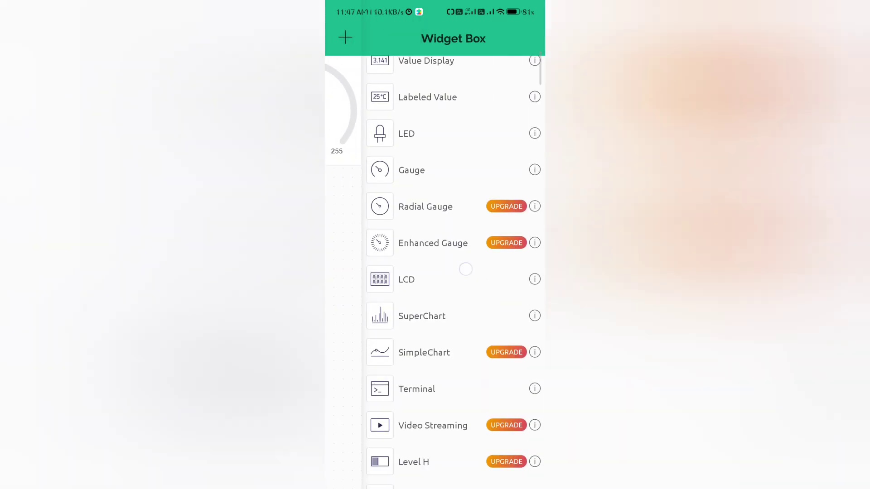
scroll(476, 288, "down", 5)
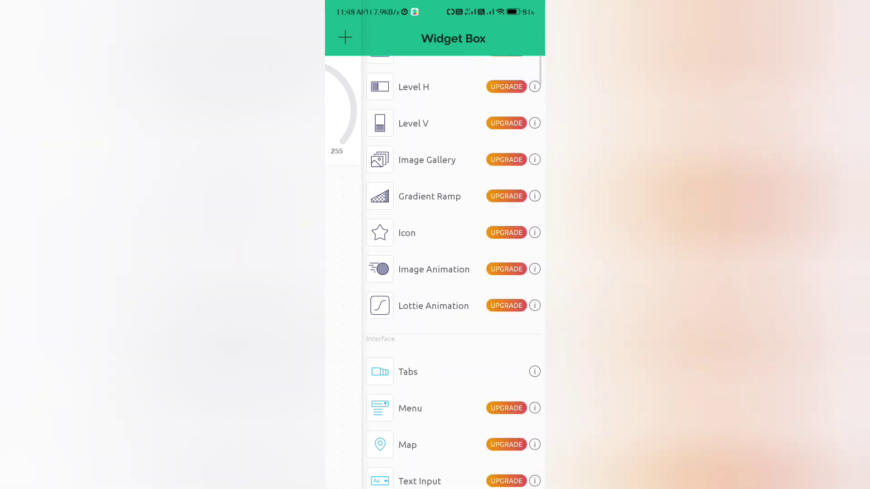
scroll(456, 331, "down", 5)
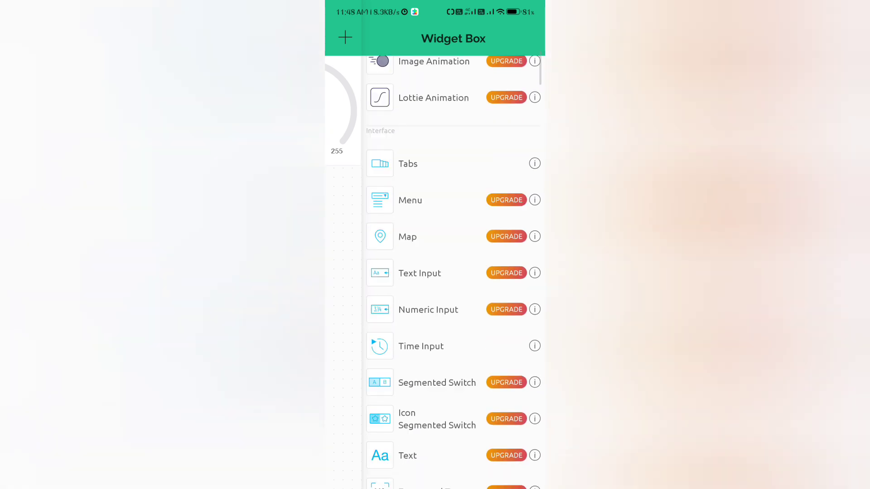
scroll(466, 295, "up", 15)
scroll(450, 367, "up", 10)
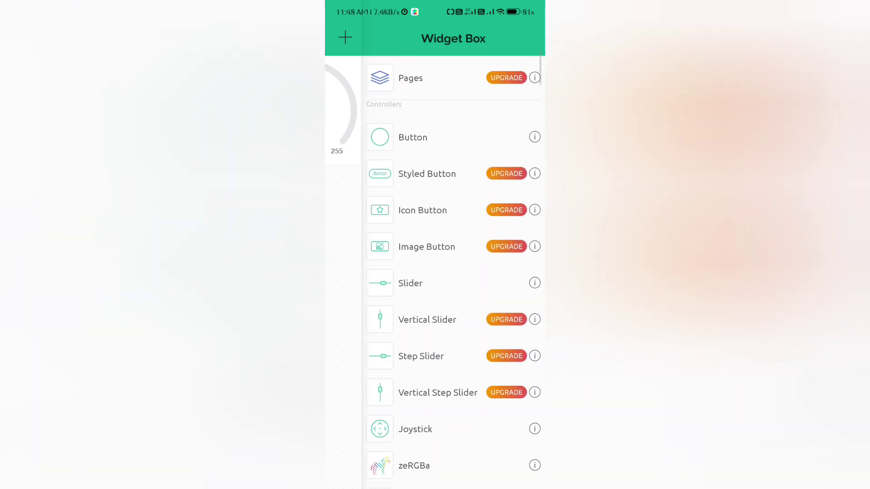
left_click(476, 139)
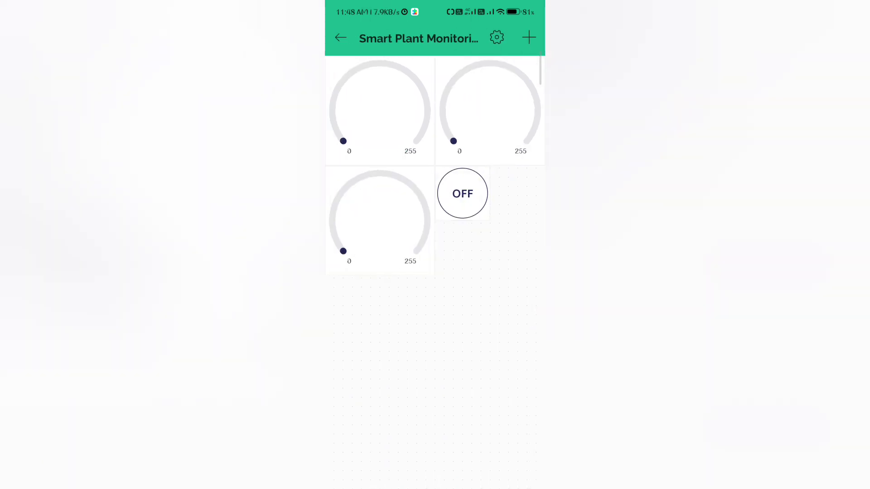
left_click(530, 37)
left_click(453, 137)
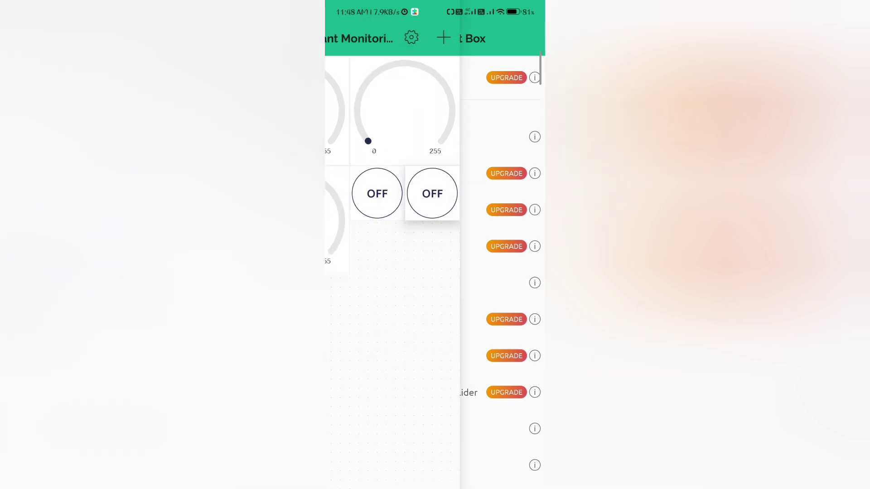
mouse_move(514, 199)
left_mouse_down()
mouse_move(511, 216)
mouse_move(516, 197)
left_mouse_up()
Add an LED widget below the two buttons and stretch it to span their combined width.
left_click(525, 37)
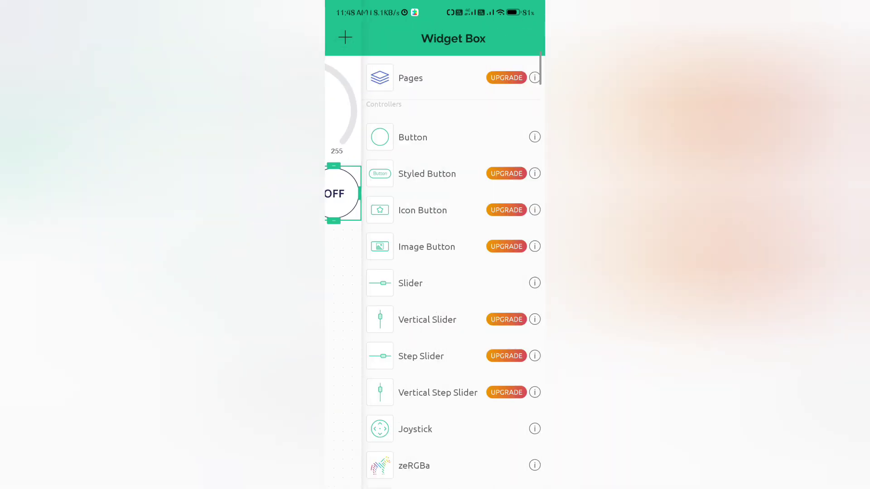
scroll(453, 272, "down", 12)
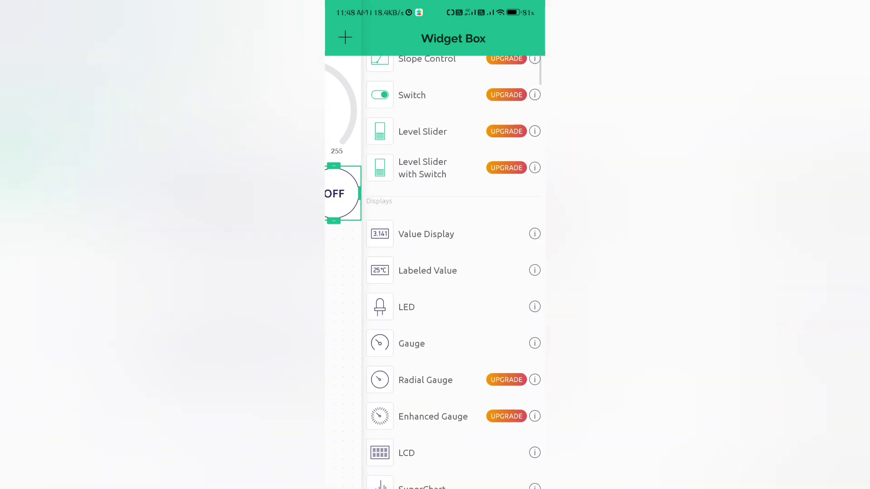
left_click(406, 307)
left_click_drag(456, 239, 435, 243)
left_click_drag(526, 243, 536, 244)
mouse_move(485, 266)
left_mouse_down()
mouse_move(487, 284)
mouse_move(486, 277)
left_mouse_up()
left_click_drag(535, 252, 545, 252)
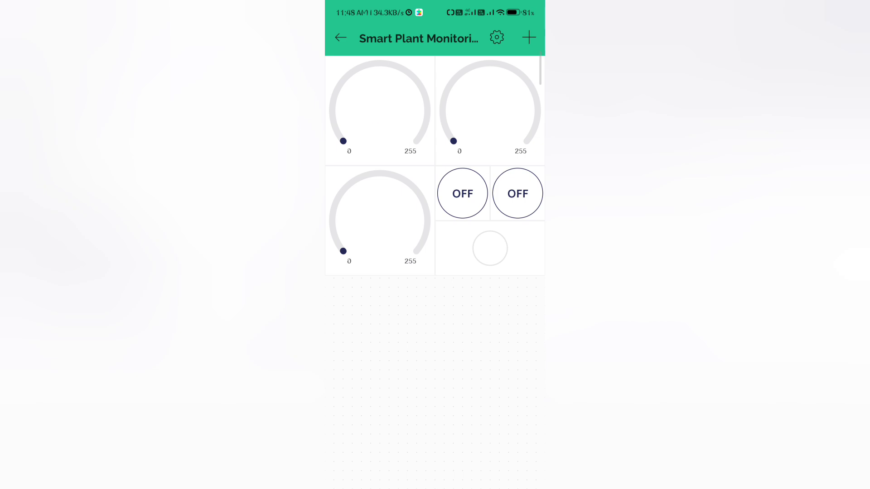
Assign the Tempreture (V0) datastream to the first gauge on the mobile dashboard.
left_click(380, 110)
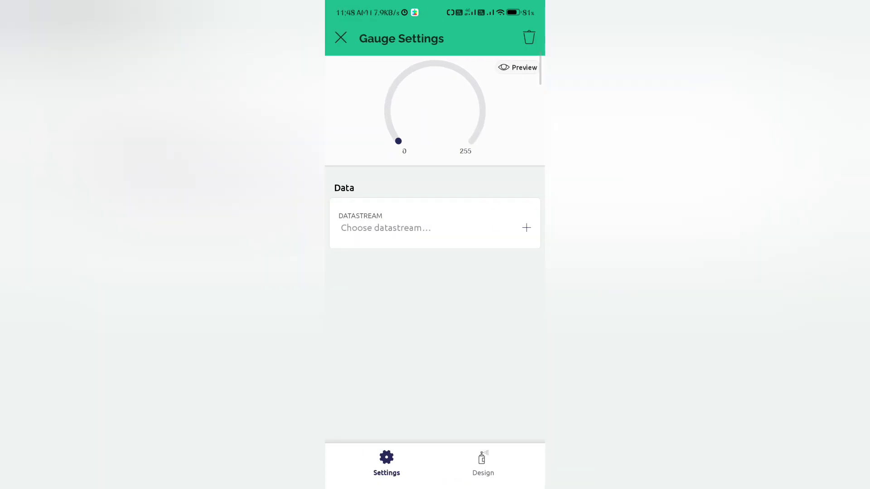
left_click(435, 228)
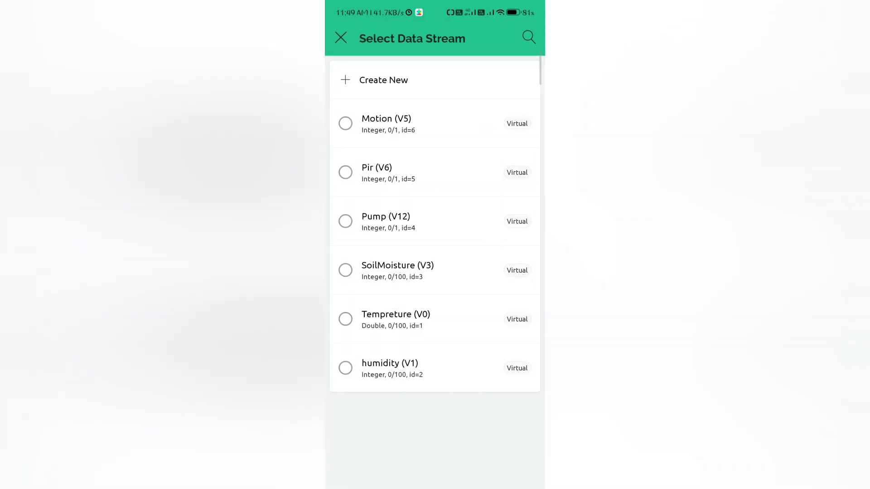
left_click(407, 315)
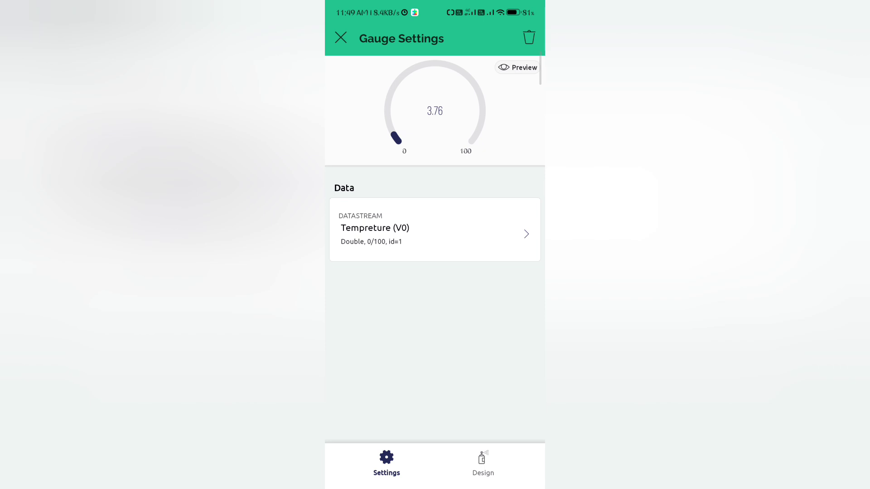
left_click(435, 230)
left_click(341, 37)
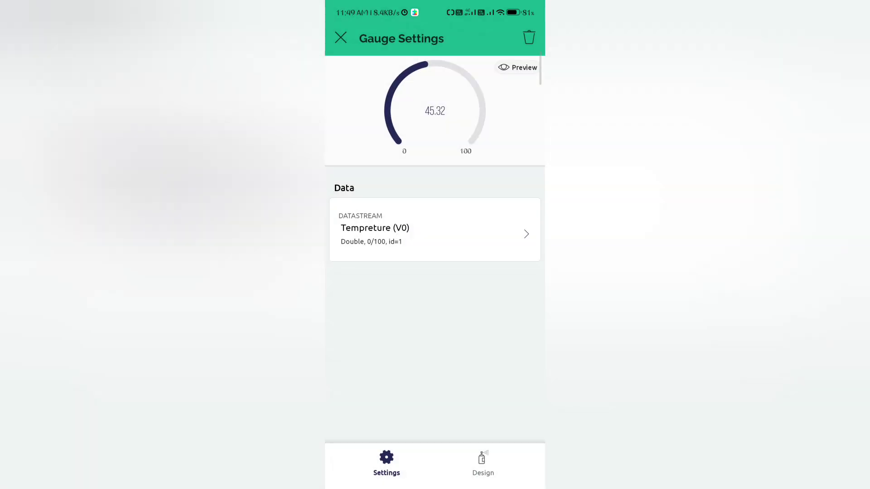